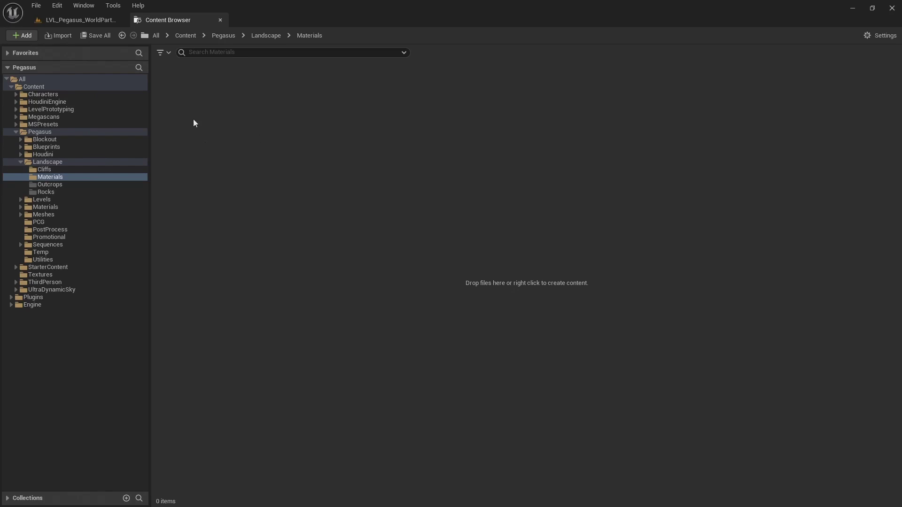
Create a new material named M_Cliff in Pegasus/Landscape/Materials and open it
{"action": "right_click", "coordinate": [197, 98]}
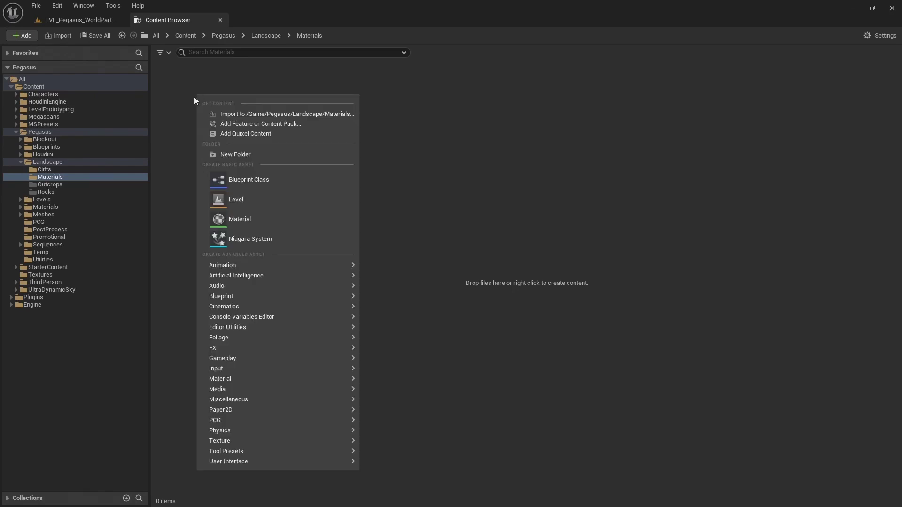
{"action": "left_click", "coordinate": [237, 219]}
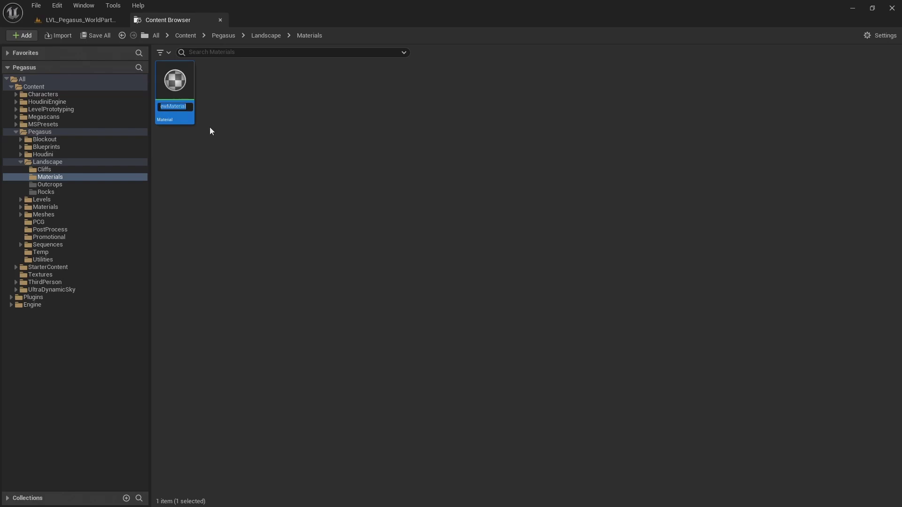
{"action": "type", "text": "M_Cliff"}
{"action": "key", "text": "Return"}
{"action": "key", "text": "Return"}
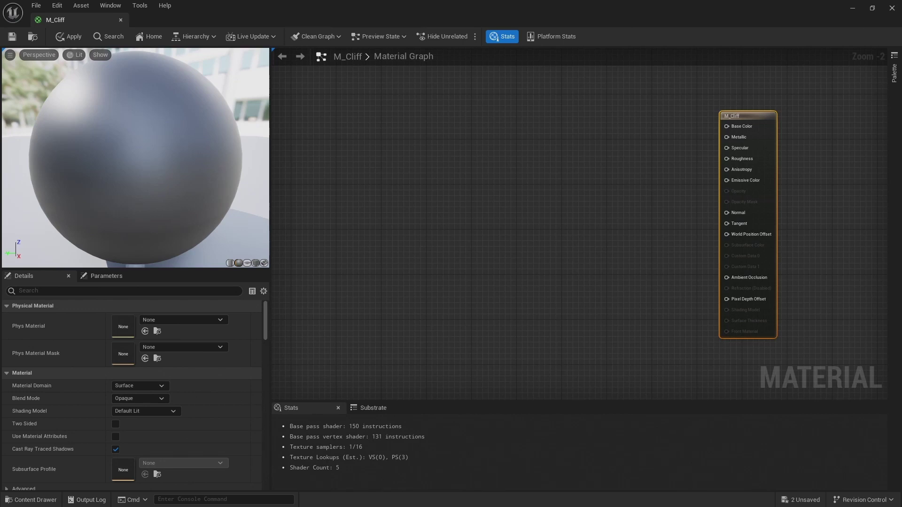
Enable Use Material Attributes and add a MakeMaterialAttributes node to the graph
{"action": "left_click", "coordinate": [115, 437]}
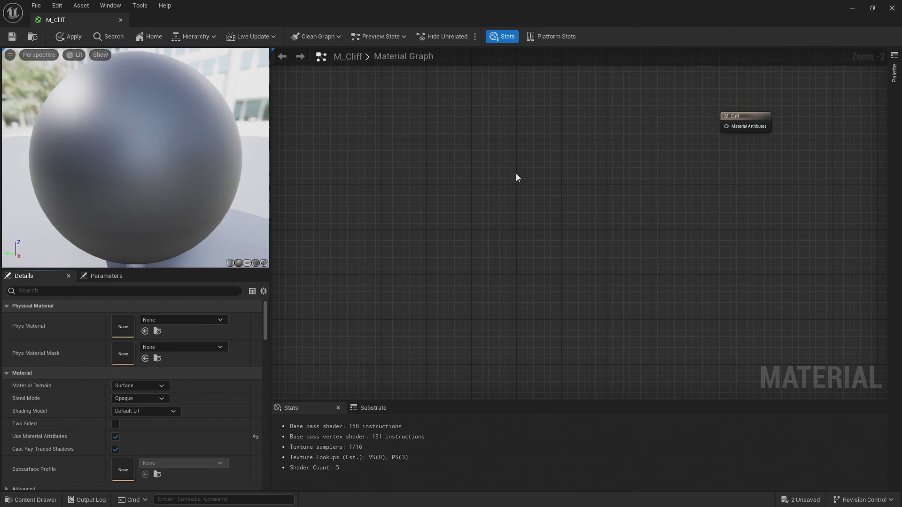
{"action": "left_click_drag", "start_coordinate": [736, 120], "coordinate": [725, 177]}
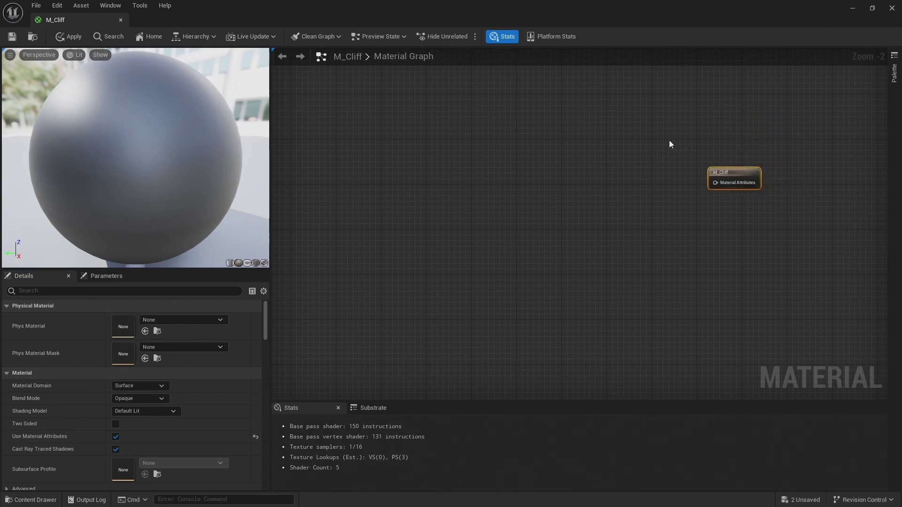
{"action": "right_click", "coordinate": [544, 113]}
{"action": "type", "text": "make mater"}
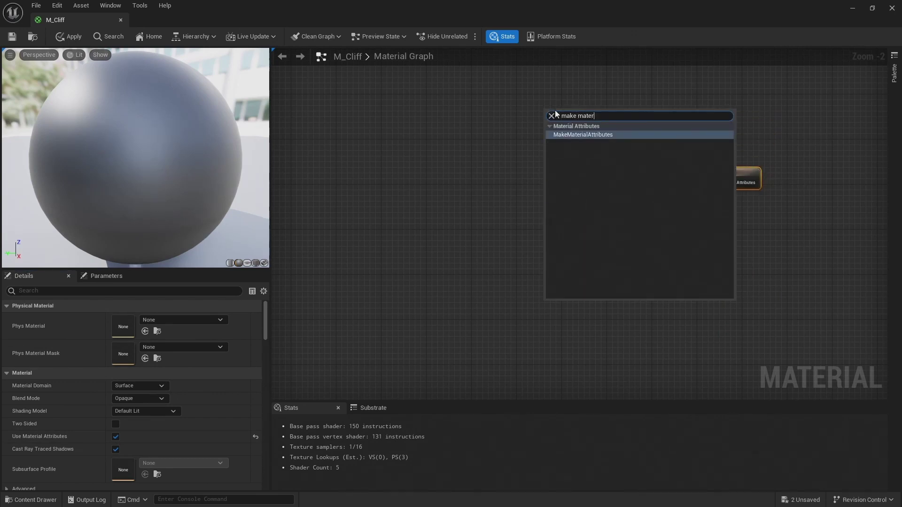
{"action": "key", "text": "Return"}
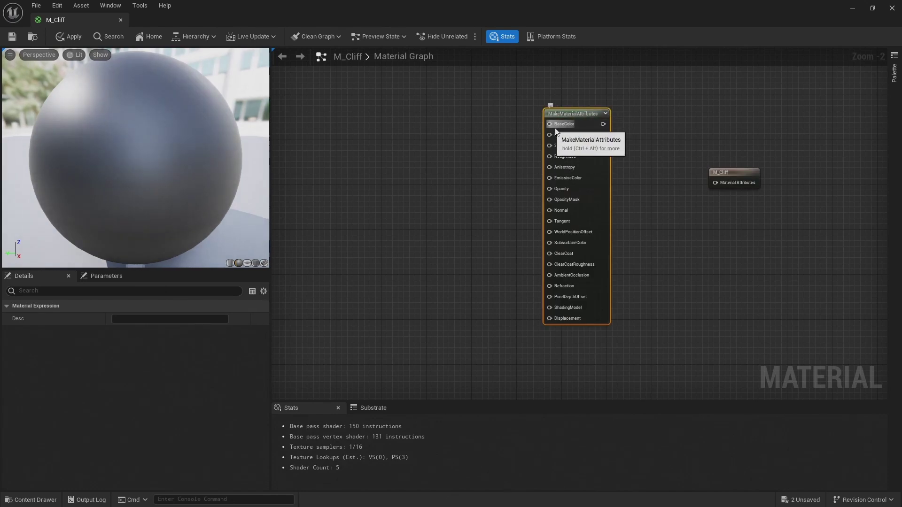
{"action": "left_click_drag", "start_coordinate": [576, 114], "coordinate": [545, 88]}
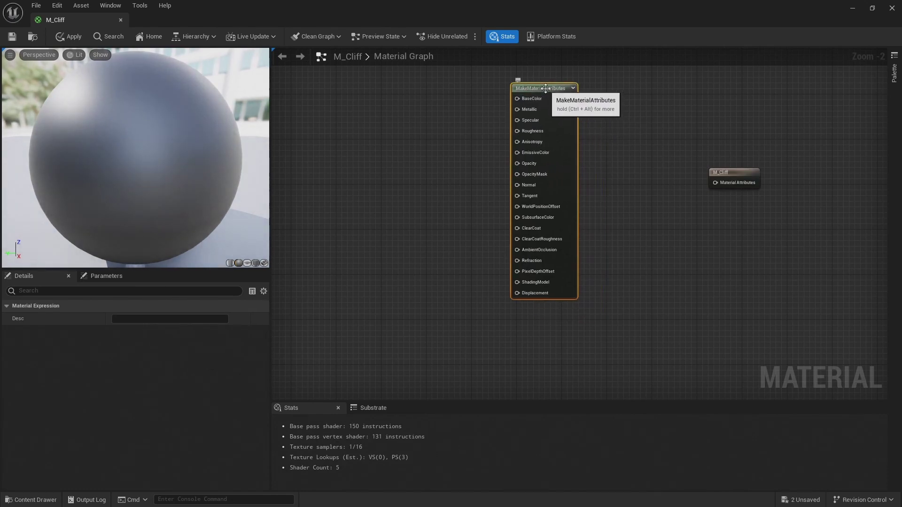
Duplicate the MakeMaterialAttributes node and place the copy below the first
{"action": "key", "text": "ctrl+d"}
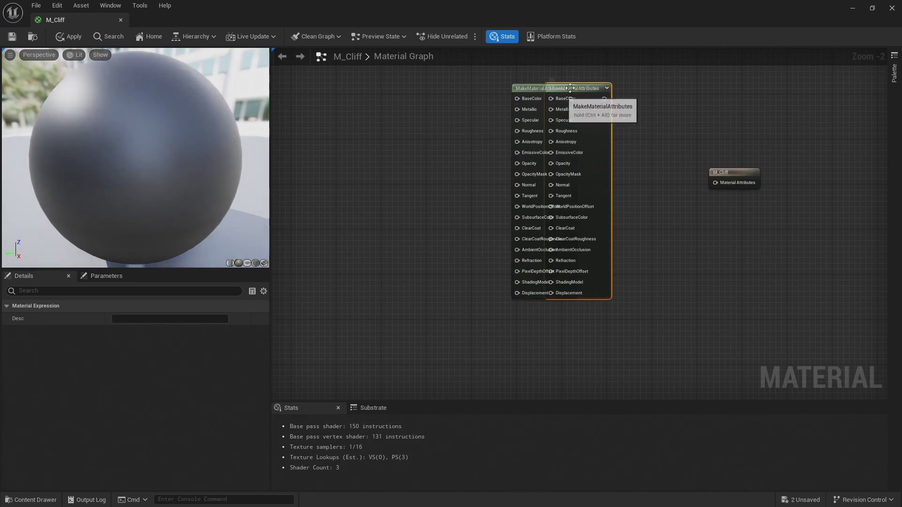
{"action": "left_click_drag", "start_coordinate": [590, 89], "coordinate": [562, 320]}
{"action": "scroll", "coordinate": [455, 227], "scroll_direction": "down", "scroll_amount": 2}
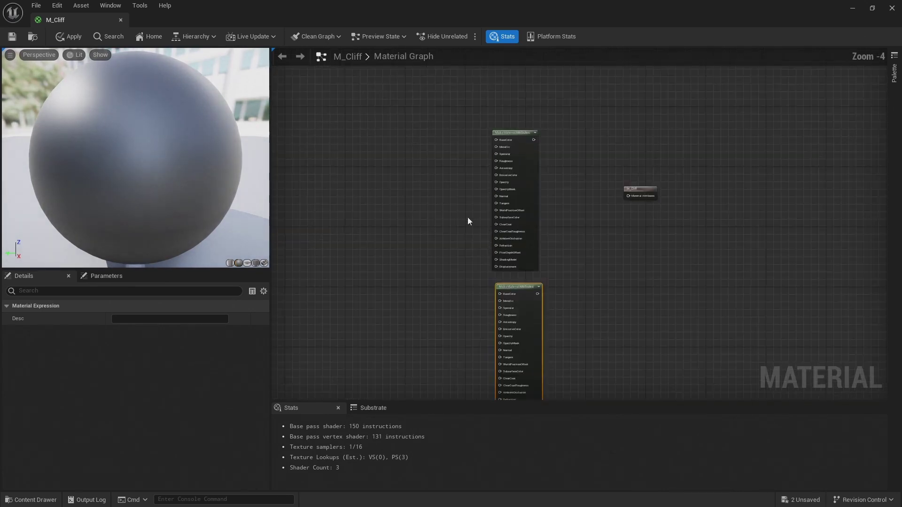
{"action": "right_click_drag", "start_coordinate": [468, 217], "coordinate": [502, 164]}
{"action": "left_click", "coordinate": [573, 132]}
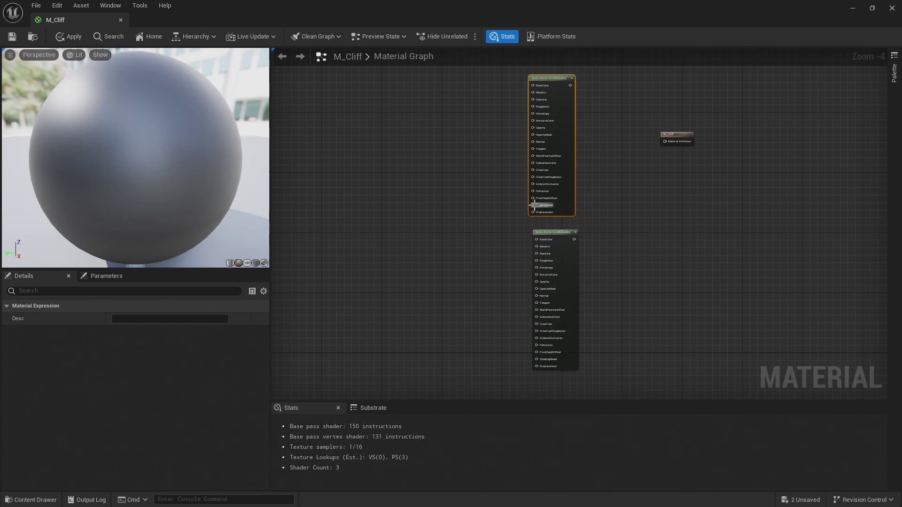
{"action": "left_click", "coordinate": [562, 235]}
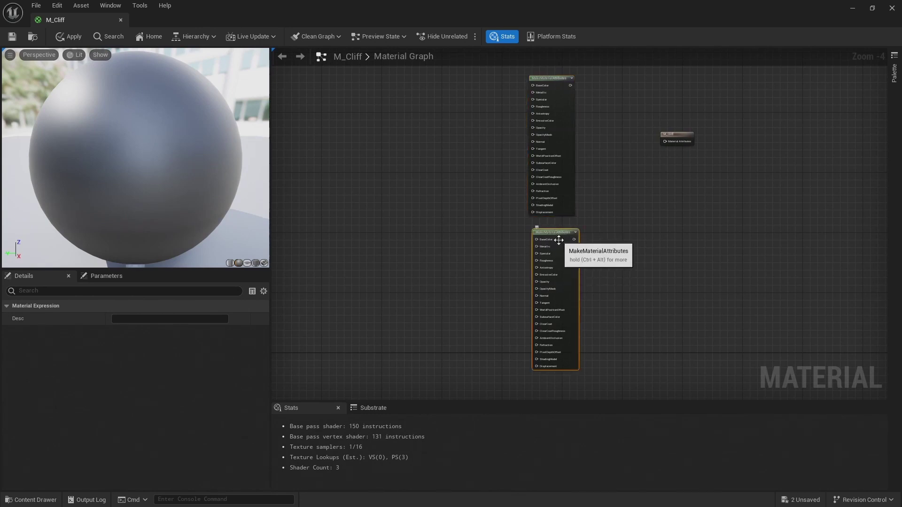
Add a Constant3Vector and set it to dark green (0.113, 0.214, 0.0373)
{"action": "scroll", "coordinate": [506, 99], "scroll_direction": "up", "scroll_amount": 5}
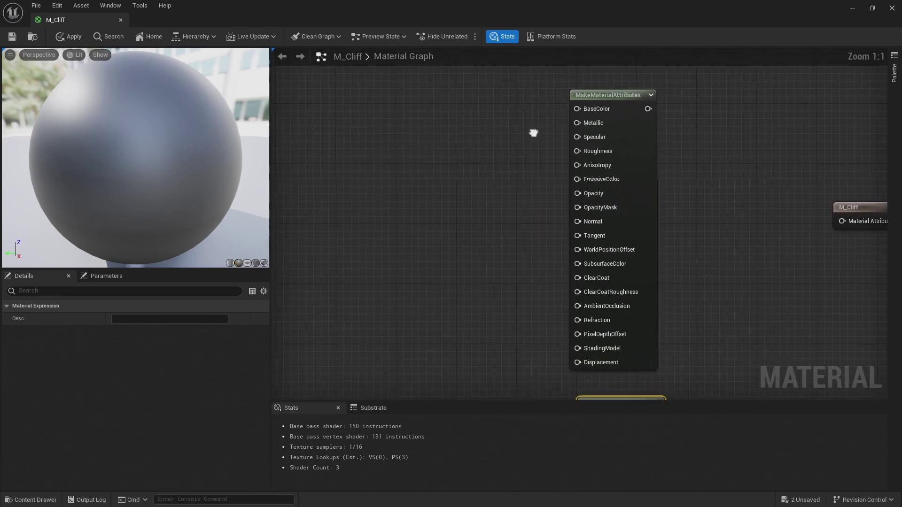
{"action": "left_click", "coordinate": [547, 119]}
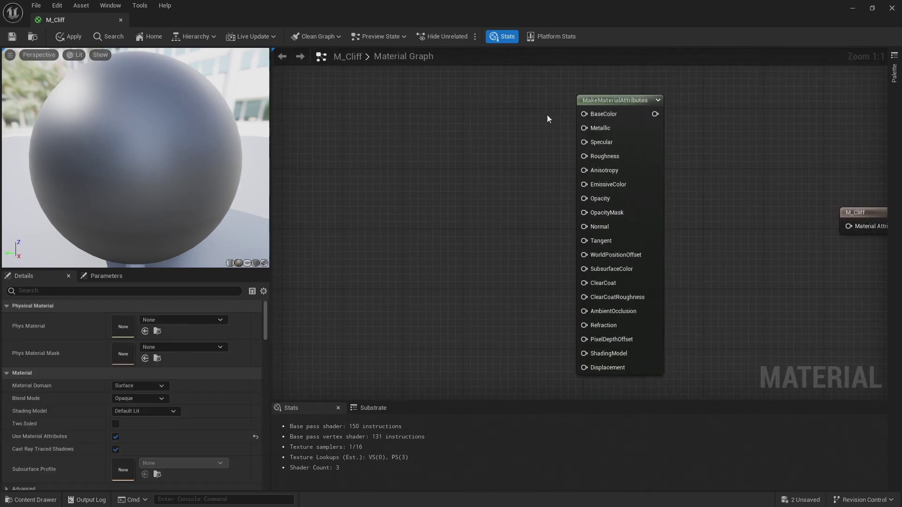
{"action": "left_click", "coordinate": [413, 121]}
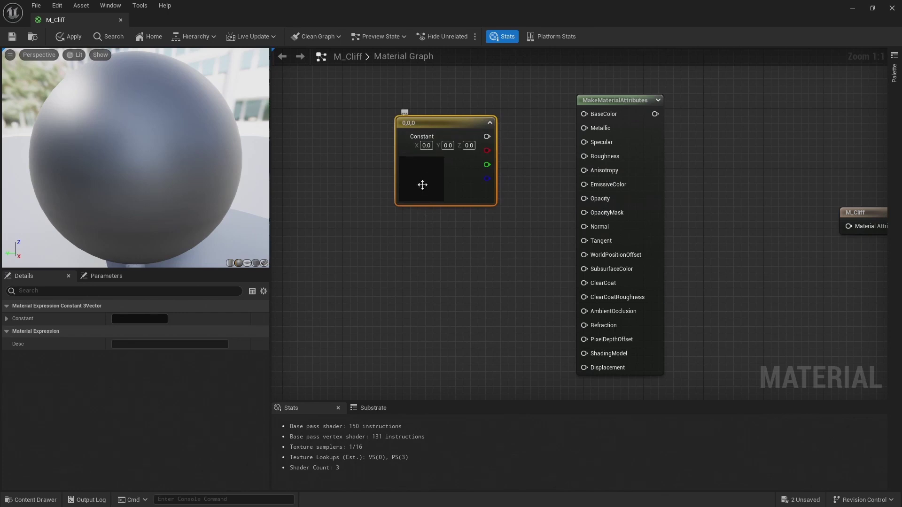
{"action": "left_click_drag", "start_coordinate": [425, 177], "coordinate": [407, 160]}
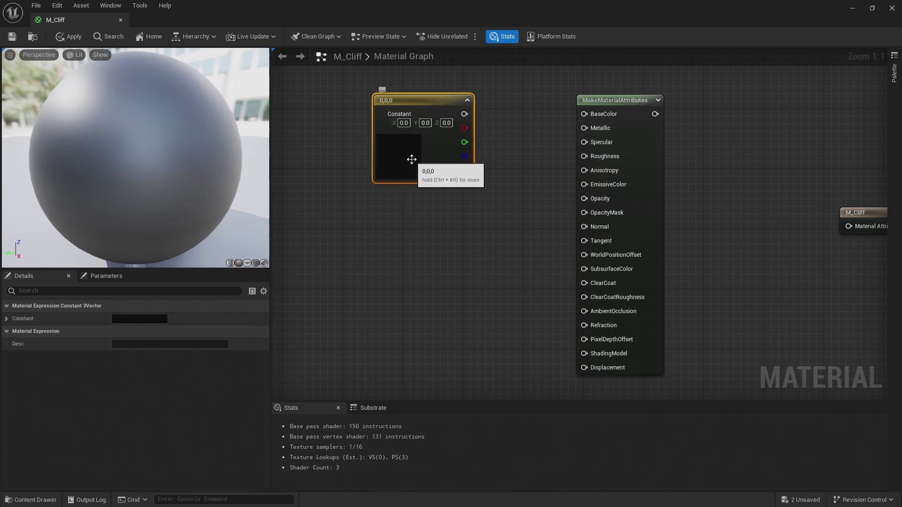
{"action": "double_click", "coordinate": [447, 160]}
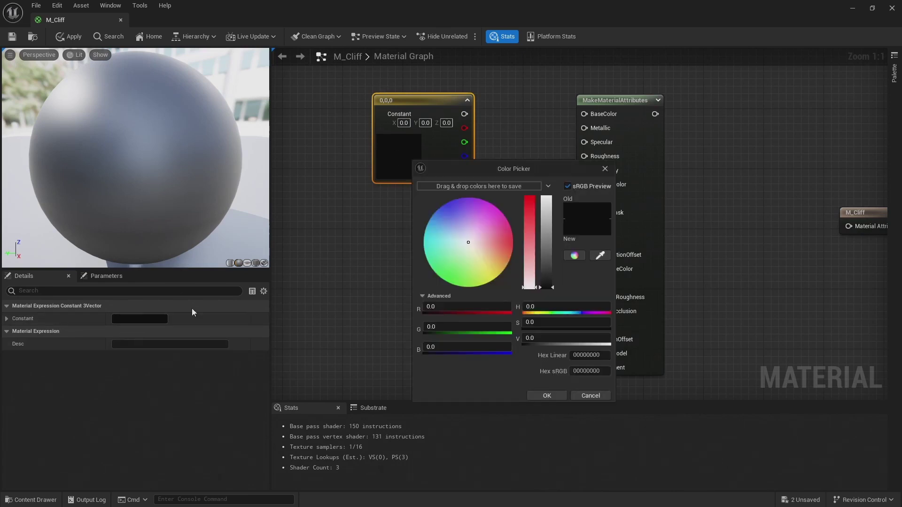
{"action": "left_click_drag", "start_coordinate": [468, 245], "coordinate": [466, 258]}
{"action": "left_click_drag", "start_coordinate": [550, 199], "coordinate": [549, 239]}
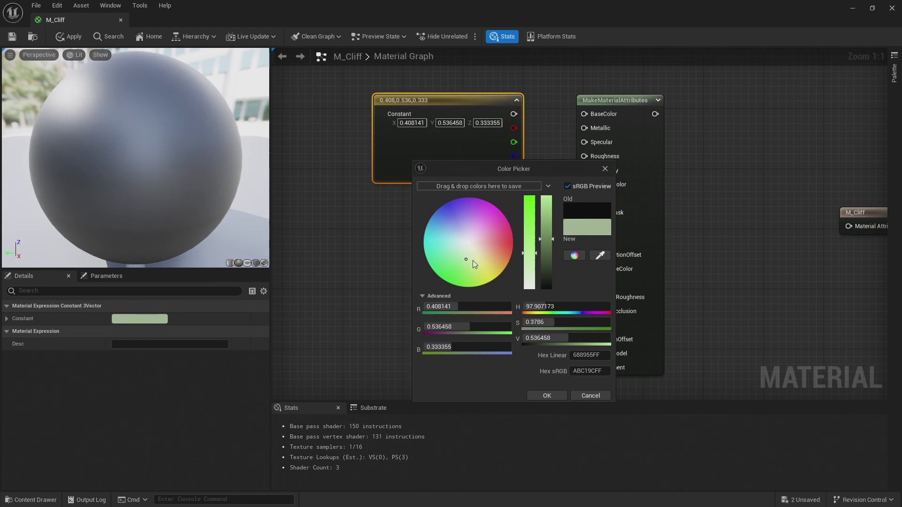
{"action": "left_click_drag", "start_coordinate": [473, 261], "coordinate": [466, 280]}
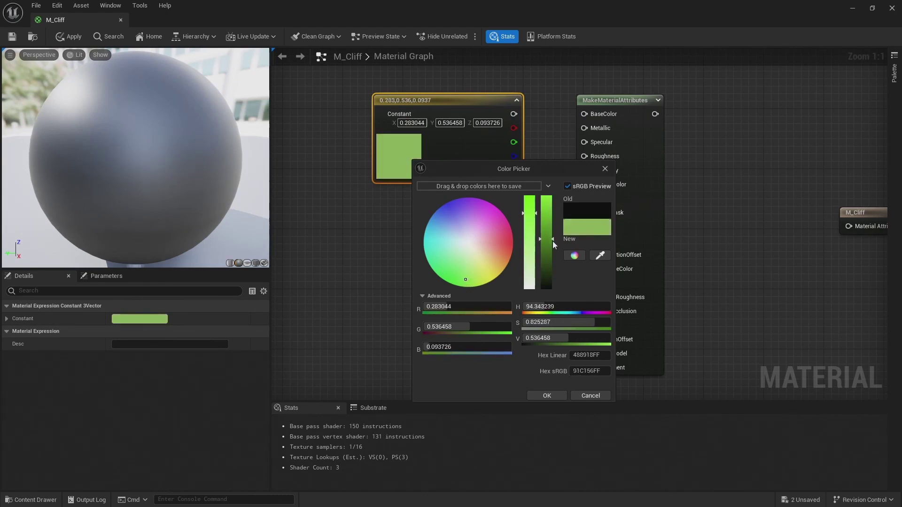
{"action": "left_click_drag", "start_coordinate": [553, 241], "coordinate": [545, 274]}
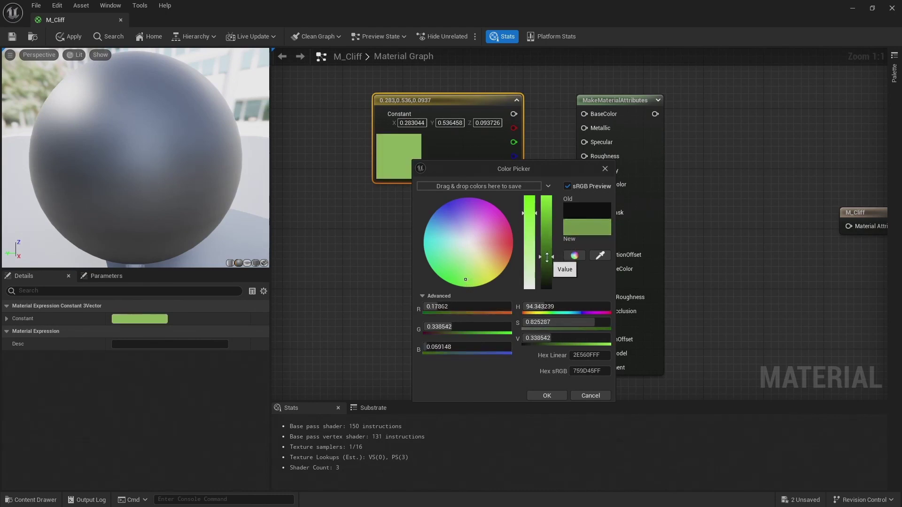
{"action": "left_click", "coordinate": [547, 395]}
Connect the green constant to BaseColor of the upper MakeMaterialAttributes node
{"action": "left_click_drag", "start_coordinate": [459, 158], "coordinate": [416, 148]}
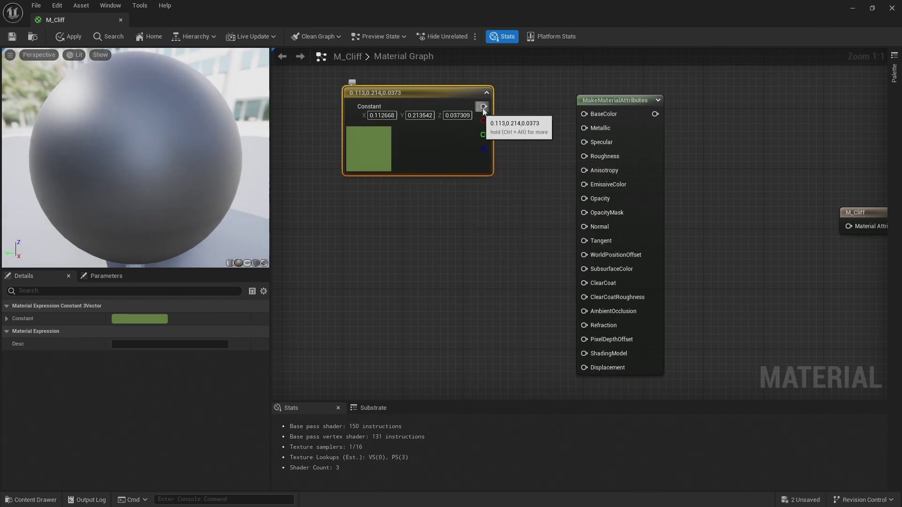
{"action": "left_click_drag", "start_coordinate": [483, 108], "coordinate": [599, 115]}
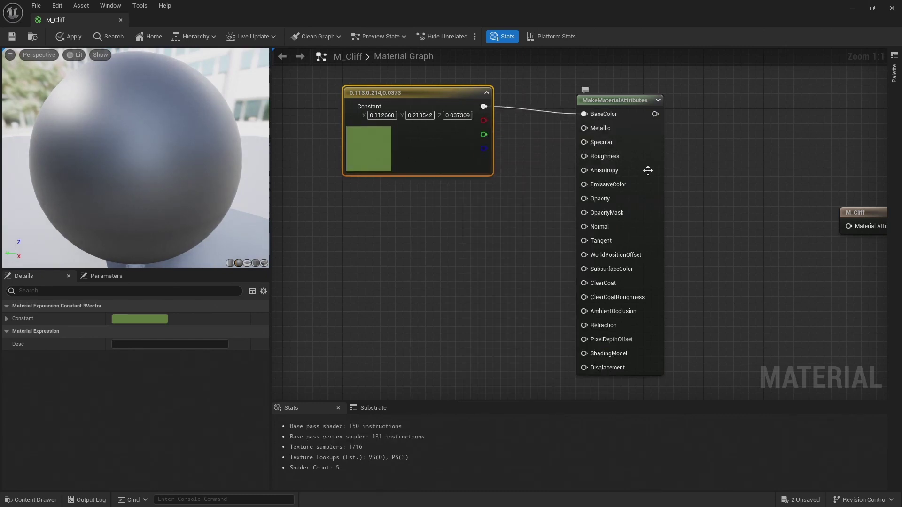
{"action": "left_click_drag", "start_coordinate": [648, 171], "coordinate": [633, 163]}
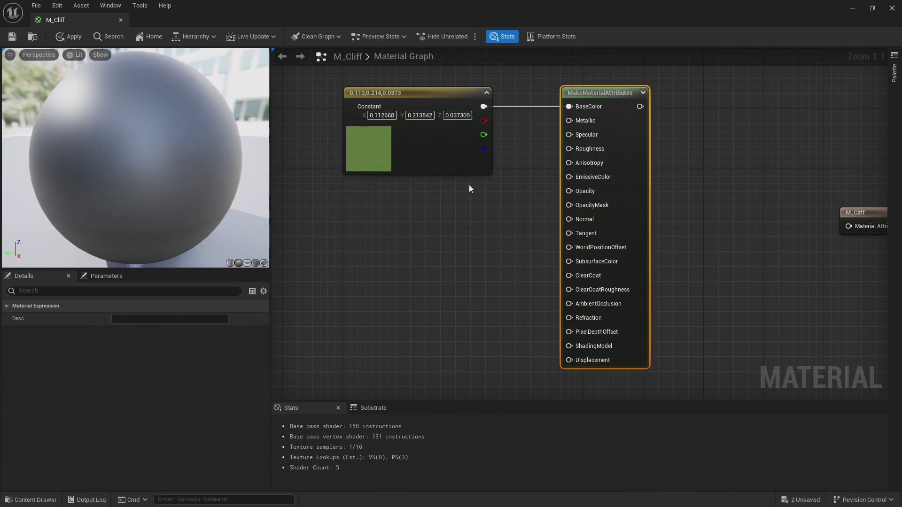
Place three black Constant3Vector nodes left of the lower MakeMaterialAttributes node
{"action": "scroll", "coordinate": [469, 233], "scroll_direction": "down", "scroll_amount": 3}
{"action": "right_click_drag", "start_coordinate": [469, 278], "coordinate": [467, 52]}
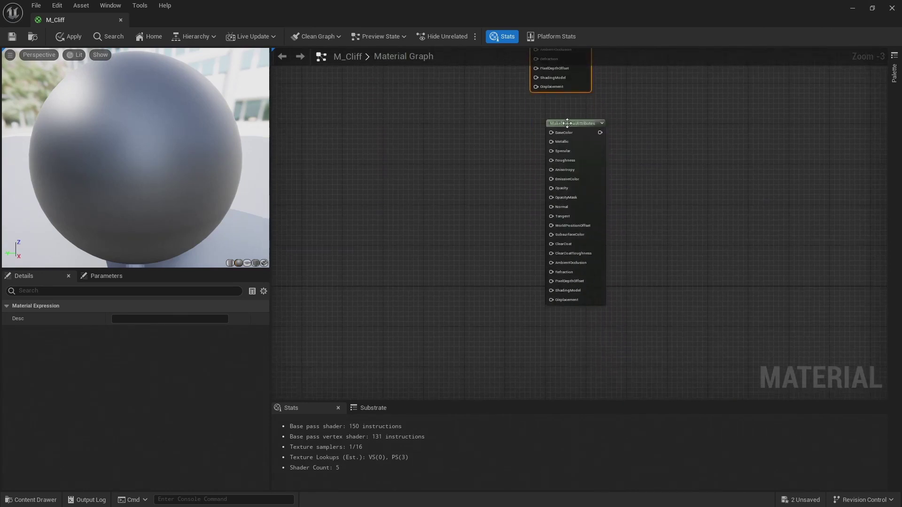
{"action": "left_click", "coordinate": [561, 123]}
{"action": "scroll", "coordinate": [472, 141], "scroll_direction": "up", "scroll_amount": 3}
{"action": "right_click_drag", "start_coordinate": [473, 141], "coordinate": [450, 137]}
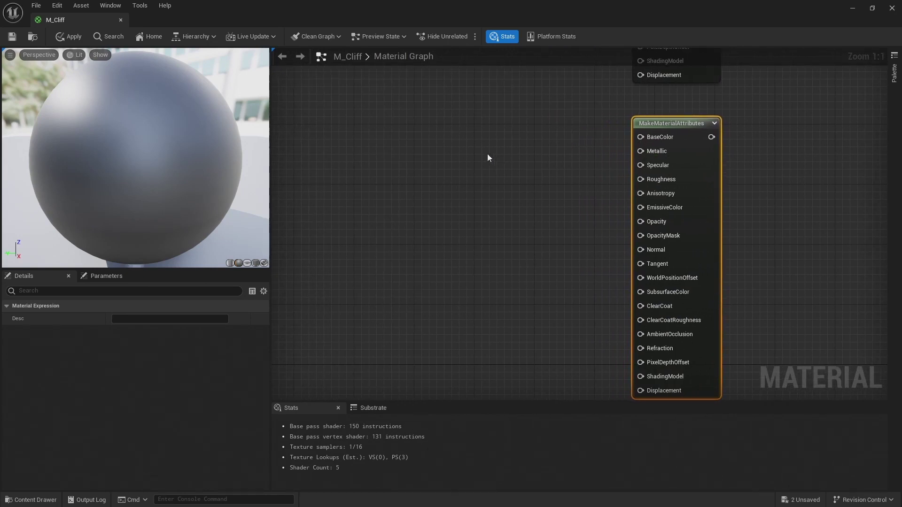
{"action": "left_click", "coordinate": [367, 117]}
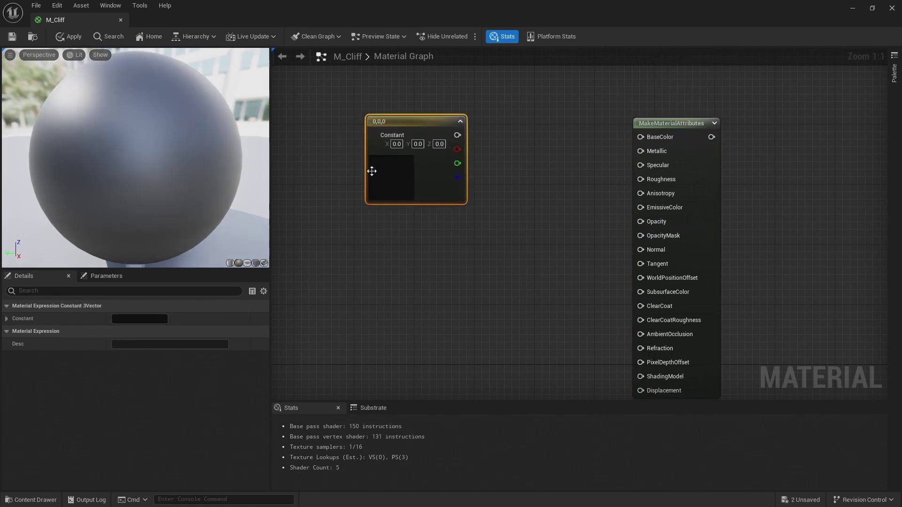
{"action": "left_click", "coordinate": [394, 236]}
{"action": "left_click", "coordinate": [411, 379]}
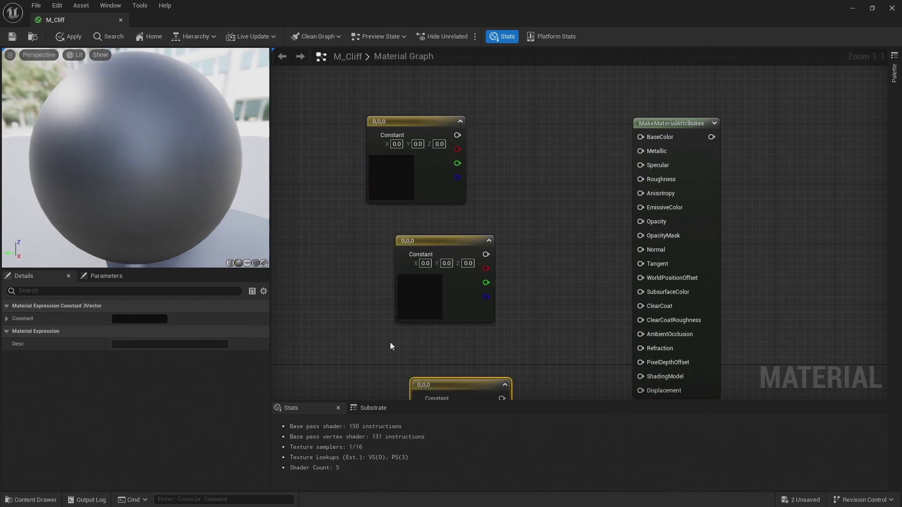
{"action": "scroll", "coordinate": [412, 258], "scroll_direction": "down", "scroll_amount": 1}
Add a fourth constant, align all four in a column, and shift MakeMaterialAttributes right
{"action": "left_click", "coordinate": [429, 218]}
{"action": "left_click_drag", "start_coordinate": [429, 223], "coordinate": [411, 210]}
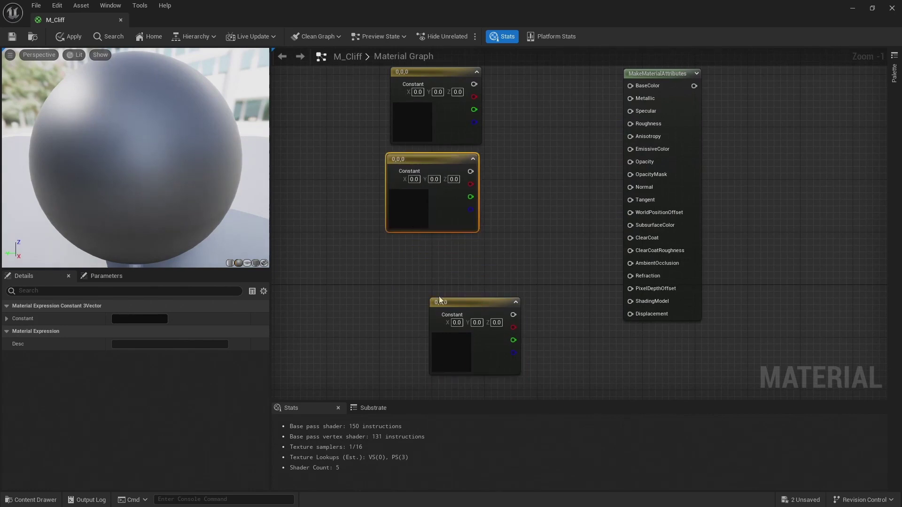
{"action": "left_click_drag", "start_coordinate": [452, 305], "coordinate": [417, 245]}
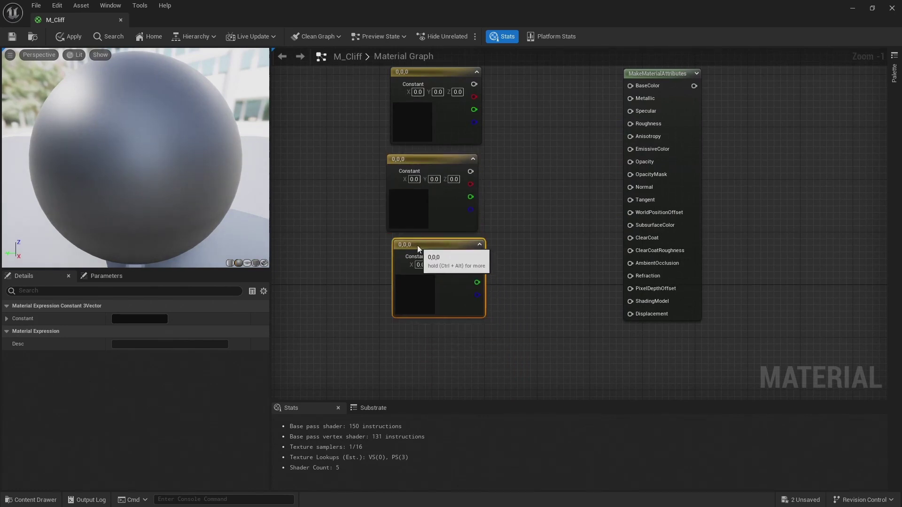
{"action": "left_click", "coordinate": [433, 353]}
{"action": "left_click_drag", "start_coordinate": [447, 359], "coordinate": [408, 330]}
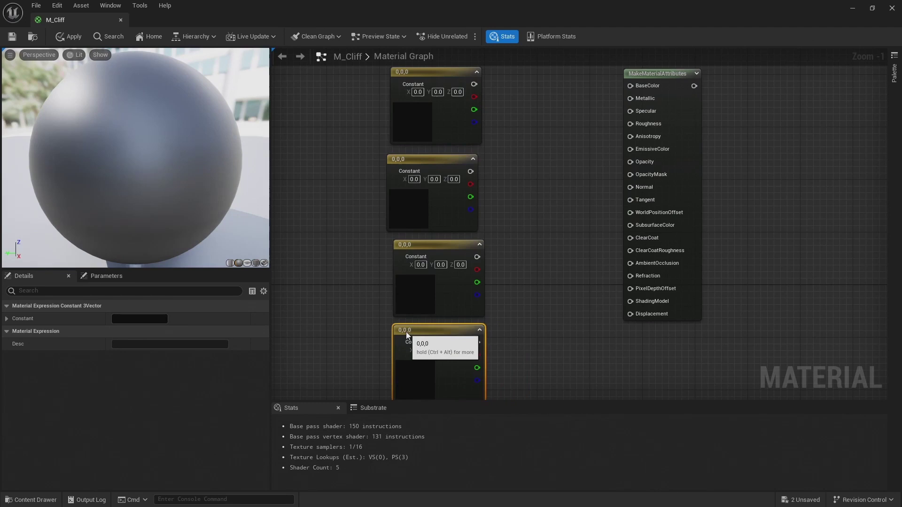
{"action": "left_click", "coordinate": [417, 245]}
{"action": "left_click_drag", "start_coordinate": [418, 244], "coordinate": [411, 245]}
{"action": "left_click_drag", "start_coordinate": [407, 332], "coordinate": [401, 332]}
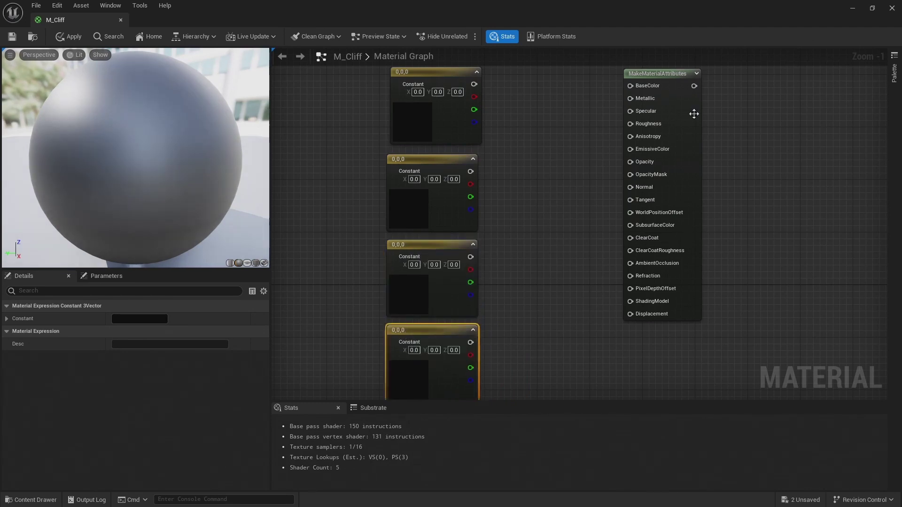
{"action": "left_click_drag", "start_coordinate": [694, 113], "coordinate": [785, 127]}
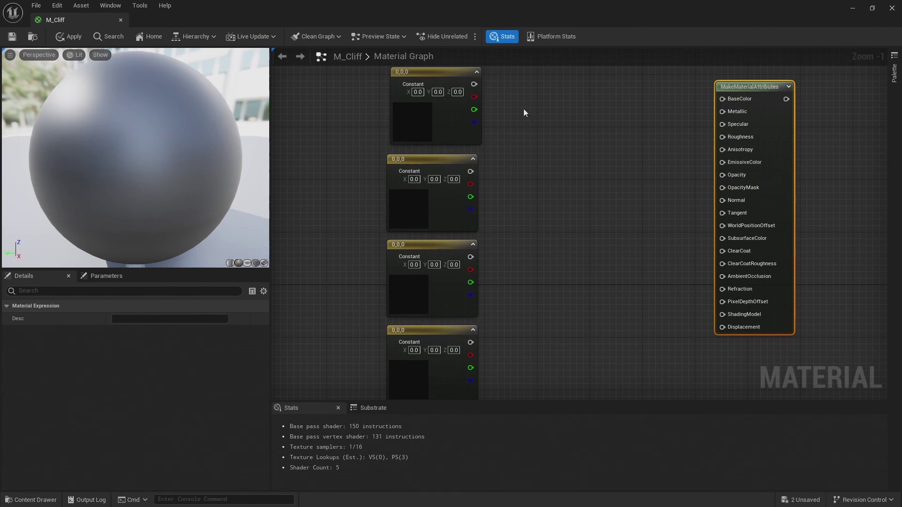
Place three Lerp (0,1,0.5) nodes in a diagonal staircase toward MakeMaterialAttributes
{"action": "left_click", "coordinate": [538, 108]}
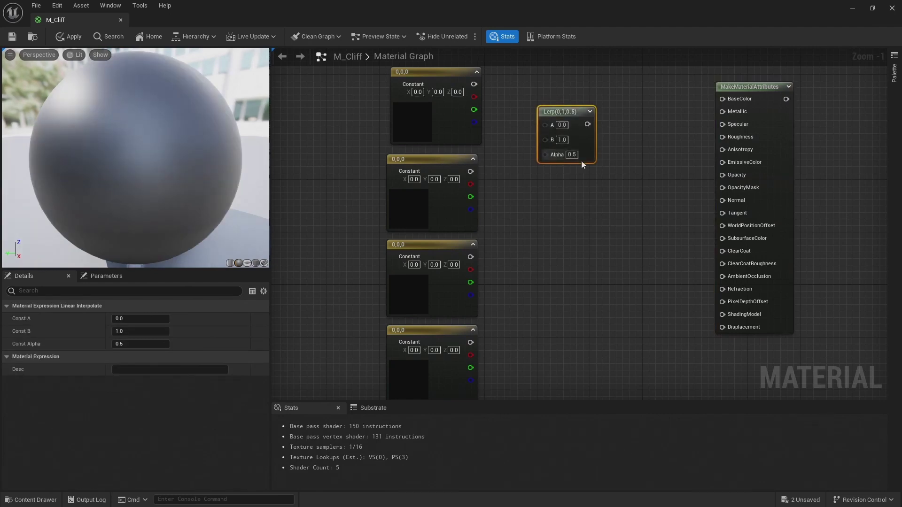
{"action": "left_click", "coordinate": [594, 178]}
{"action": "left_click", "coordinate": [665, 272]}
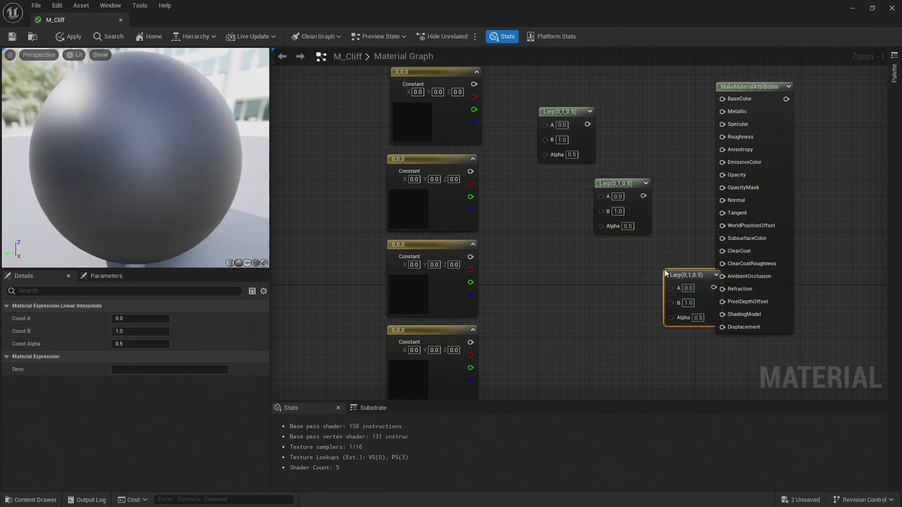
{"action": "right_click_drag", "start_coordinate": [567, 97], "coordinate": [553, 88]}
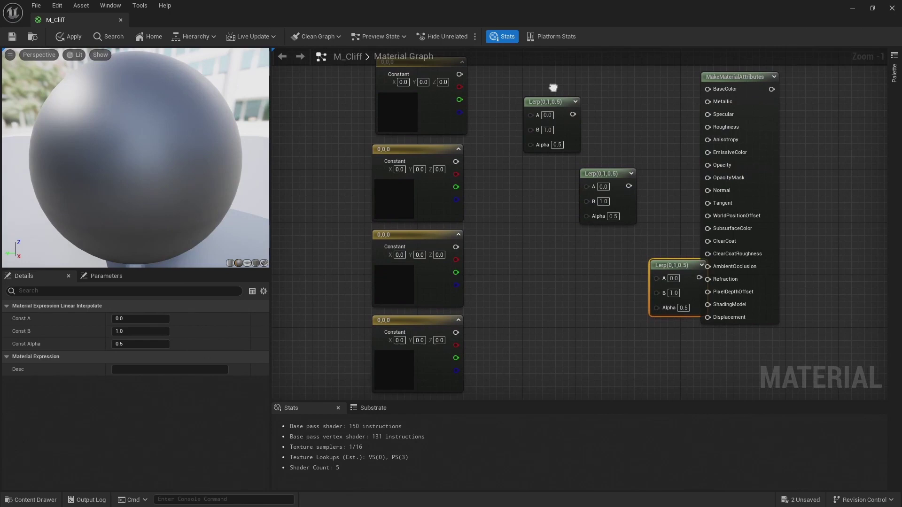
{"action": "left_click_drag", "start_coordinate": [592, 171], "coordinate": [574, 166]}
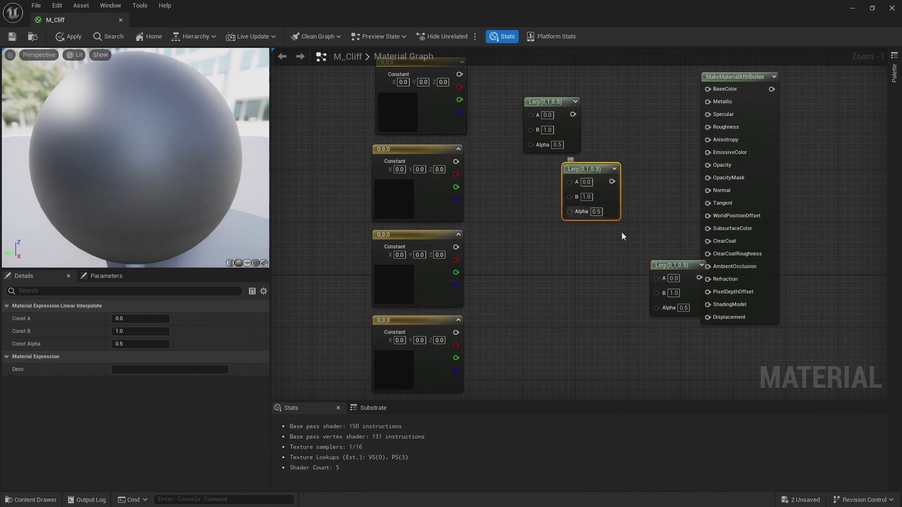
{"action": "left_click_drag", "start_coordinate": [669, 269], "coordinate": [636, 258]}
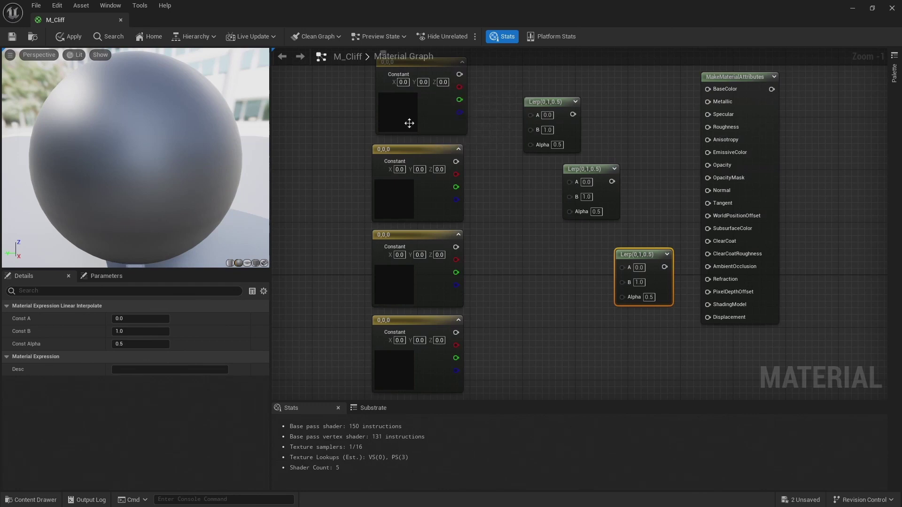
{"action": "left_click", "coordinate": [420, 109]}
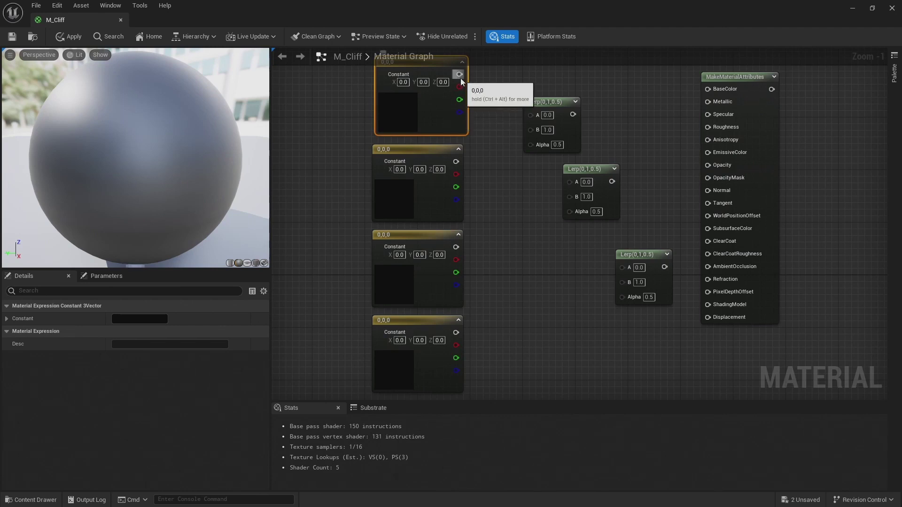
Wire the four black constants into the A and B inputs of the three Lerps
{"action": "left_click_drag", "start_coordinate": [459, 74], "coordinate": [530, 116]}
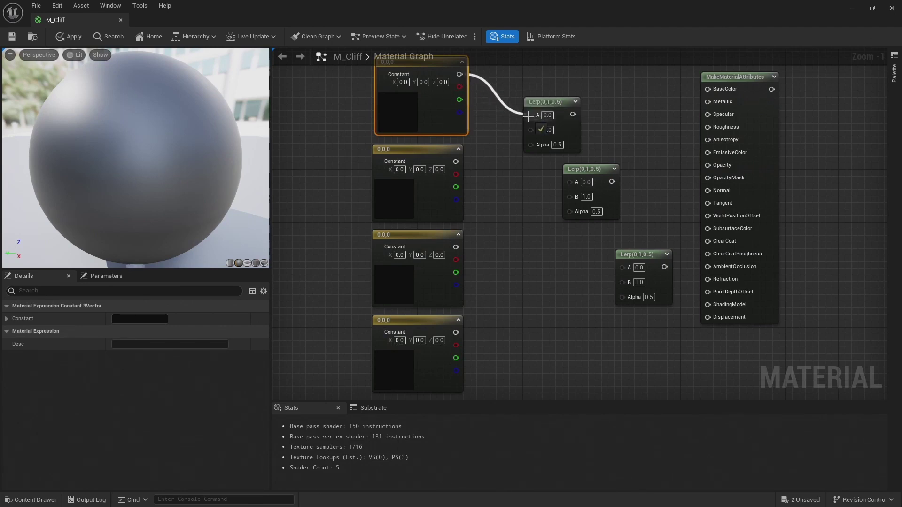
{"action": "left_click_drag", "start_coordinate": [456, 161], "coordinate": [570, 182]}
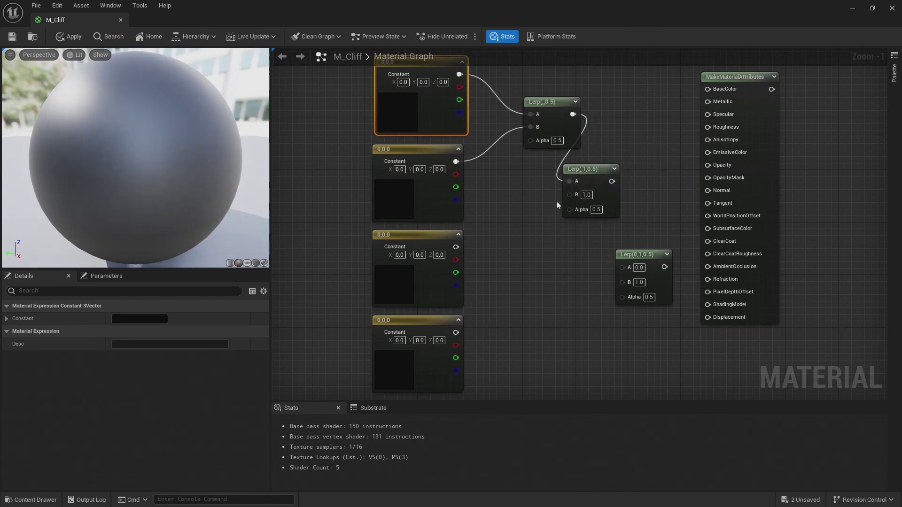
{"action": "left_click_drag", "start_coordinate": [455, 247], "coordinate": [624, 267]}
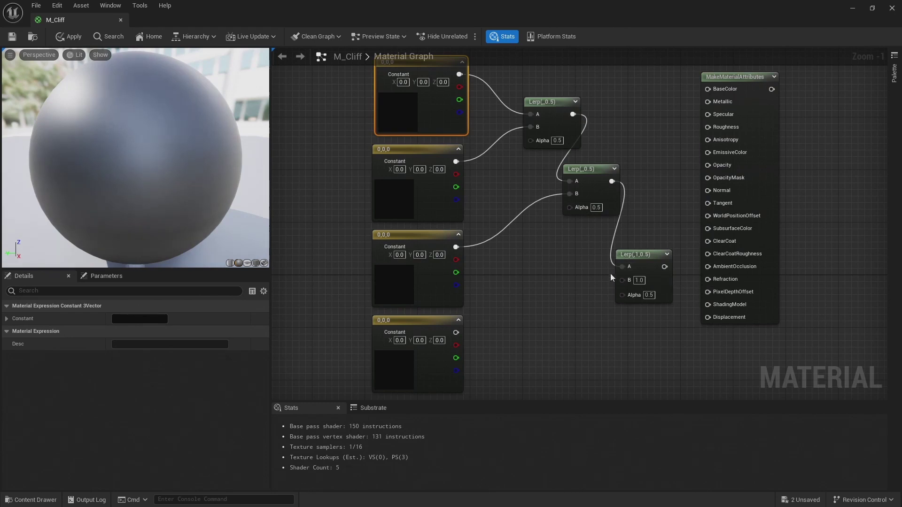
{"action": "left_click_drag", "start_coordinate": [456, 333], "coordinate": [629, 283]}
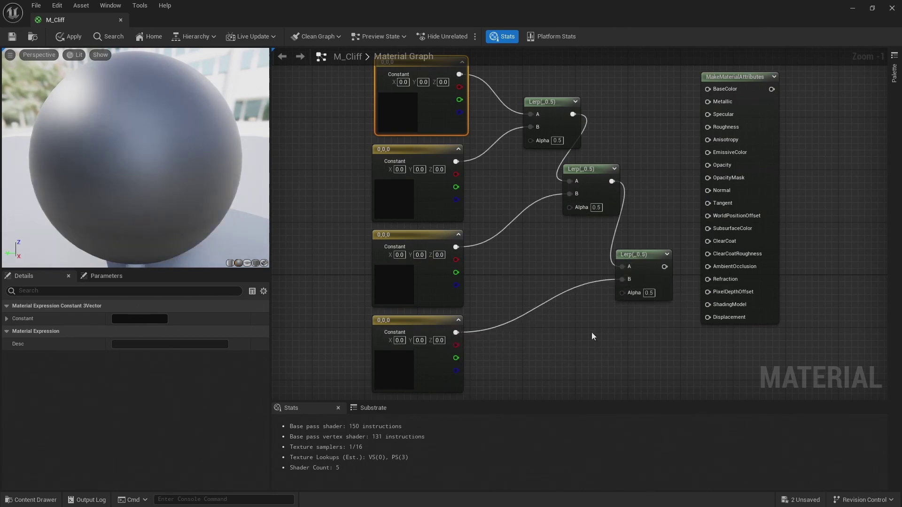
Add a Vertex Color node, driving the first Lerp's Alpha with R and the middle's with G
{"action": "left_click", "coordinate": [557, 344]}
{"action": "right_click", "coordinate": [545, 336]}
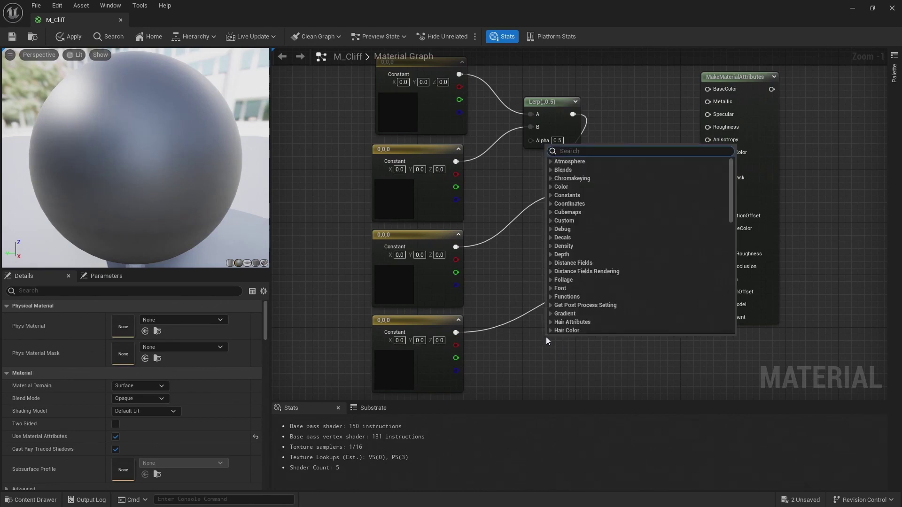
{"action": "type", "text": "vertex"}
{"action": "key", "text": "Return"}
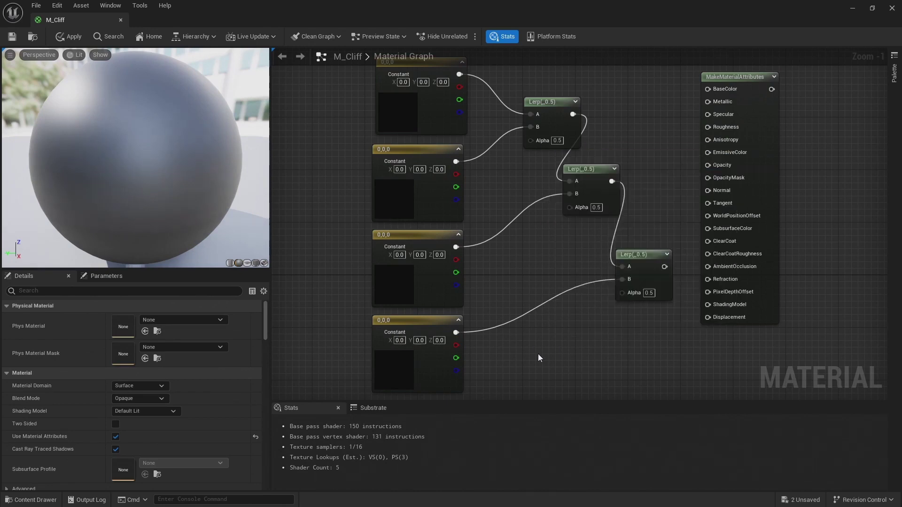
{"action": "left_click_drag", "start_coordinate": [561, 343], "coordinate": [527, 334]}
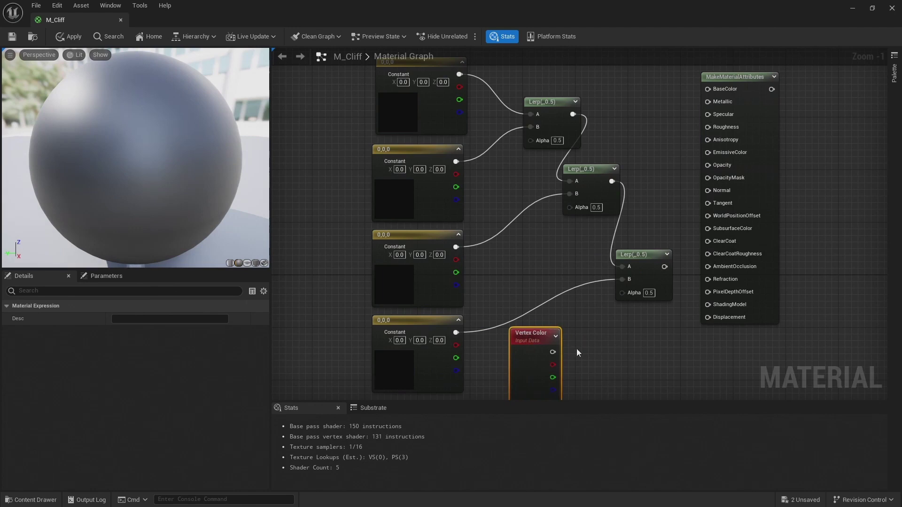
{"action": "right_click_drag", "start_coordinate": [598, 344], "coordinate": [607, 318]}
{"action": "left_click_drag", "start_coordinate": [548, 323], "coordinate": [541, 325]}
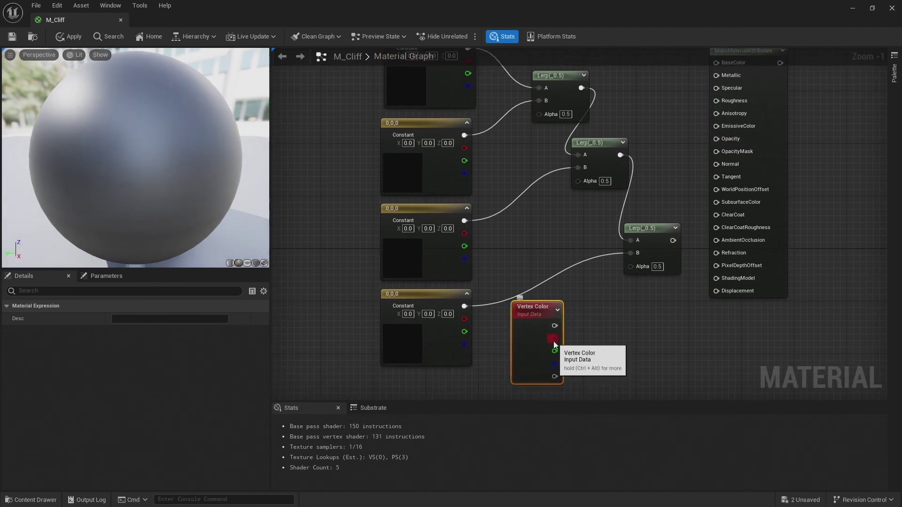
{"action": "left_click_drag", "start_coordinate": [555, 338], "coordinate": [541, 114]}
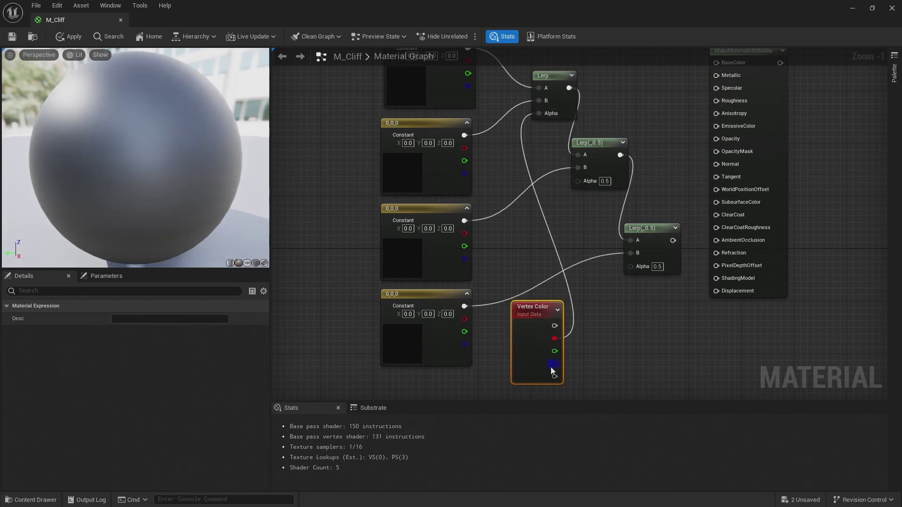
{"action": "left_click_drag", "start_coordinate": [555, 351], "coordinate": [631, 267]}
{"action": "right_click_drag", "start_coordinate": [488, 145], "coordinate": [515, 174]}
Set the top constant to dark brown (0.119792, 0.066278, 0.036187)
{"action": "left_click", "coordinate": [434, 109]}
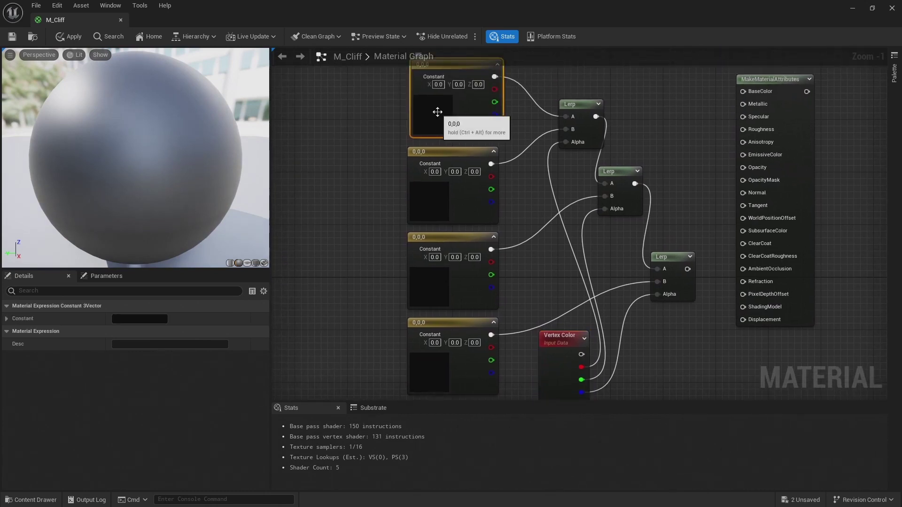
{"action": "left_click", "coordinate": [154, 319]}
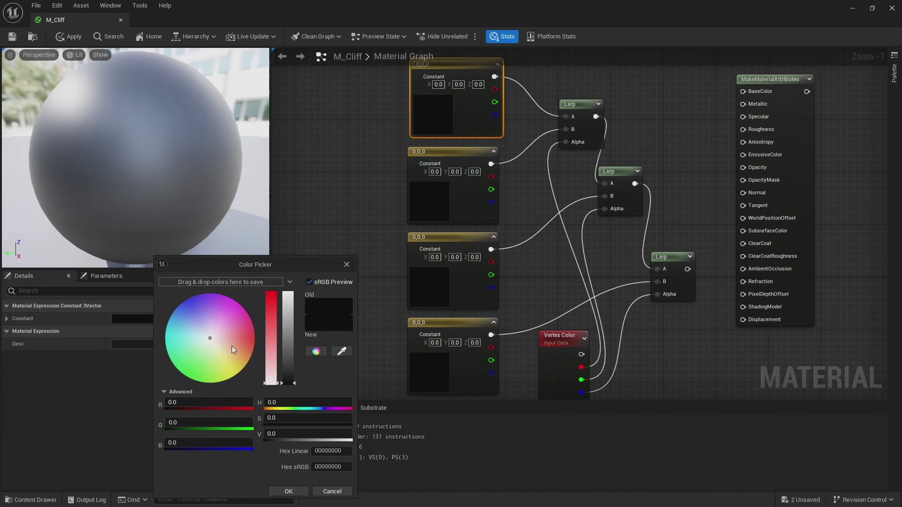
{"action": "mouse_move", "coordinate": [233, 346]}
{"action": "left_mouse_down"}
{"action": "mouse_move", "coordinate": [243, 346]}
{"action": "mouse_move", "coordinate": [232, 348]}
{"action": "left_mouse_up"}
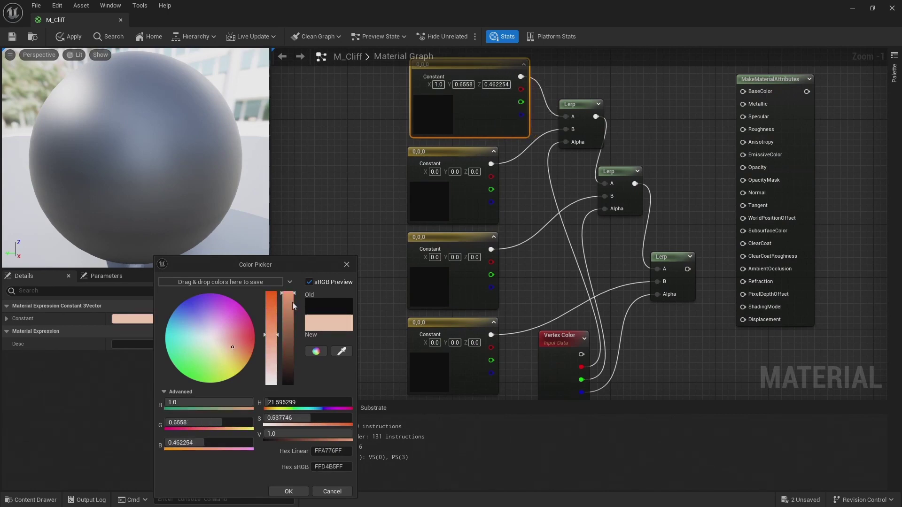
{"action": "left_click_drag", "start_coordinate": [292, 304], "coordinate": [292, 365]}
{"action": "left_click_drag", "start_coordinate": [275, 334], "coordinate": [268, 320]}
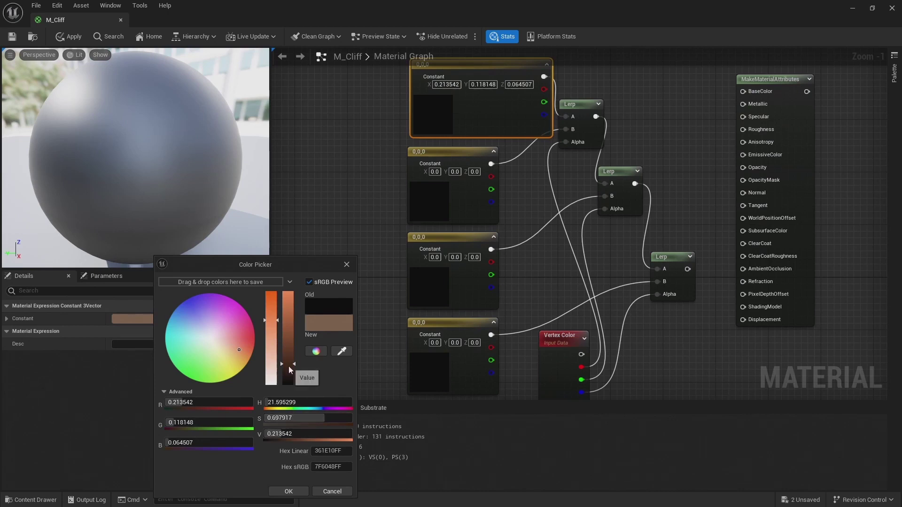
{"action": "left_click_drag", "start_coordinate": [288, 366], "coordinate": [286, 370]}
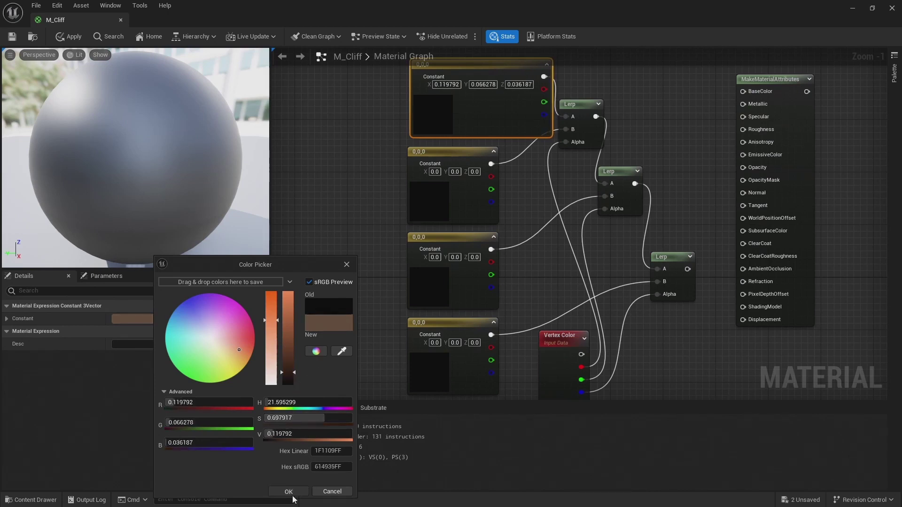
{"action": "left_click", "coordinate": [291, 493]}
{"action": "left_click", "coordinate": [433, 204]}
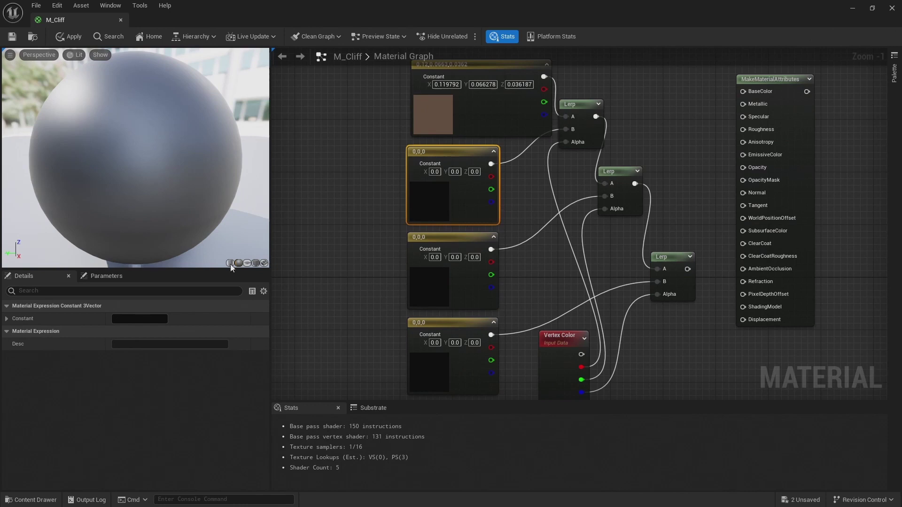
Set the second constant to warm grey (0.322917, 0.296007, 0.296007)
{"action": "left_click", "coordinate": [145, 319]}
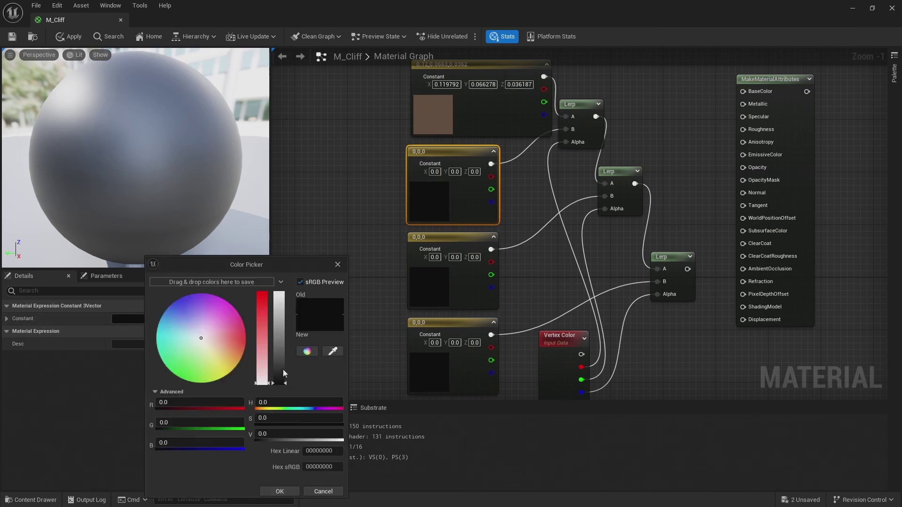
{"action": "left_click_drag", "start_coordinate": [283, 370], "coordinate": [282, 347]}
{"action": "left_click_drag", "start_coordinate": [290, 261], "coordinate": [325, 110]}
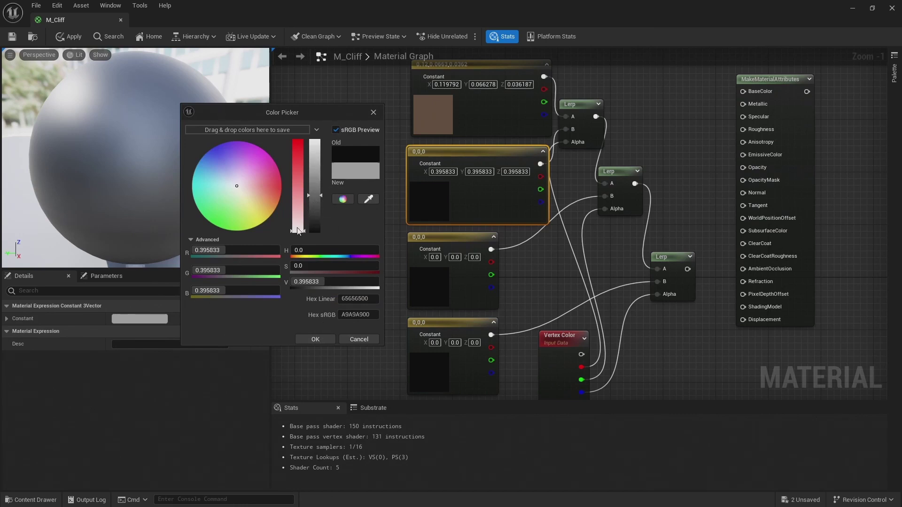
{"action": "left_click_drag", "start_coordinate": [297, 230], "coordinate": [298, 224]}
{"action": "left_click_drag", "start_coordinate": [315, 190], "coordinate": [315, 203]}
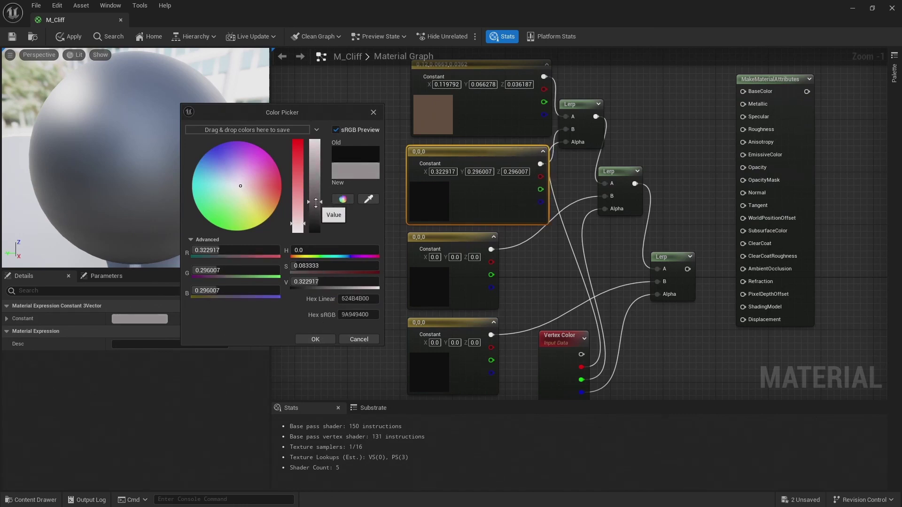
{"action": "left_click", "coordinate": [315, 339]}
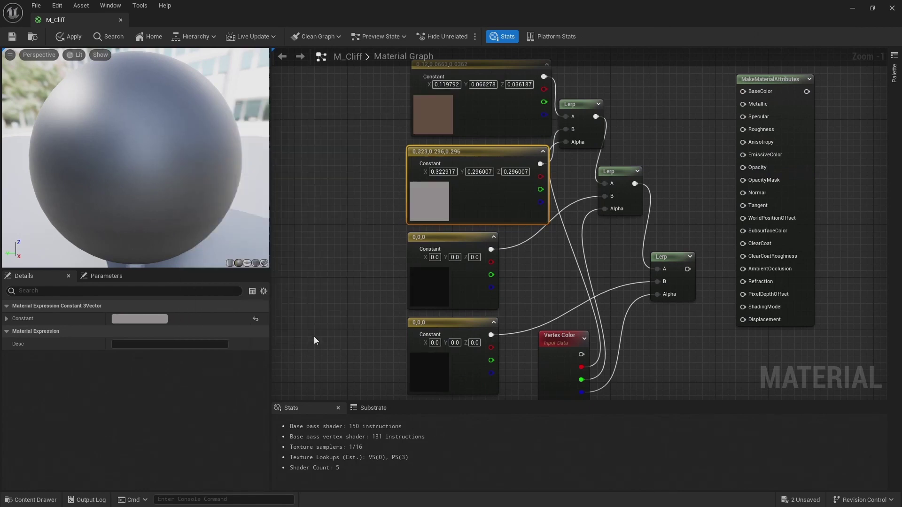
{"action": "left_click", "coordinate": [426, 285]}
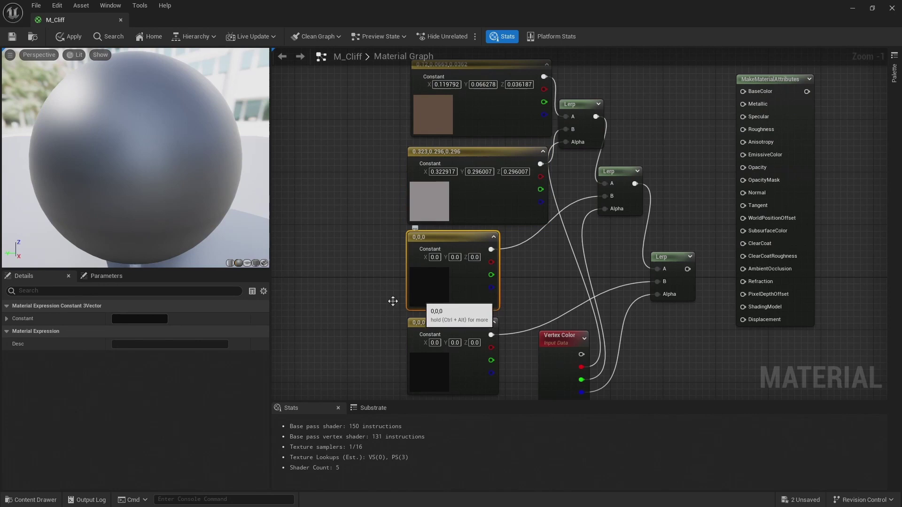
Set the third constant to dark reddish brown (0.078125, 0.02874, 0.018584)
{"action": "left_click", "coordinate": [146, 318]}
{"action": "left_click_drag", "start_coordinate": [251, 270], "coordinate": [296, 131]}
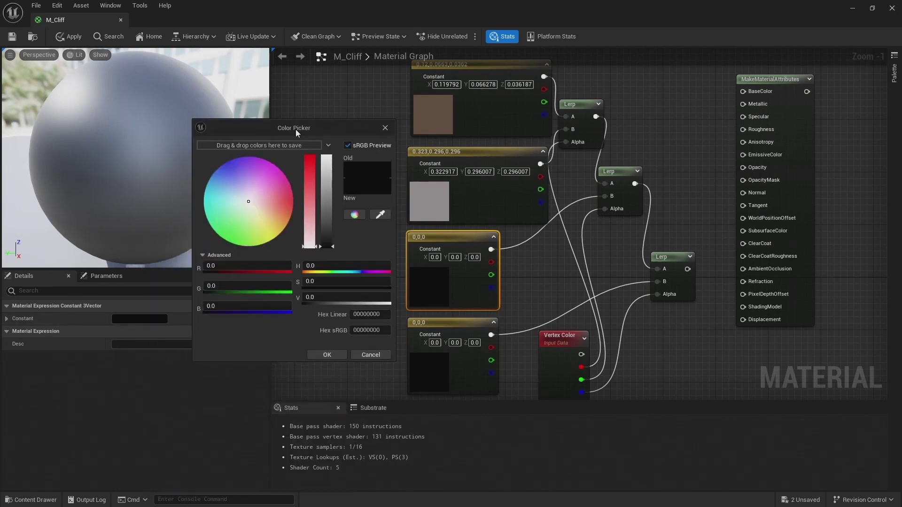
{"action": "left_click_drag", "start_coordinate": [247, 202], "coordinate": [277, 219]}
{"action": "left_click_drag", "start_coordinate": [330, 165], "coordinate": [329, 233]}
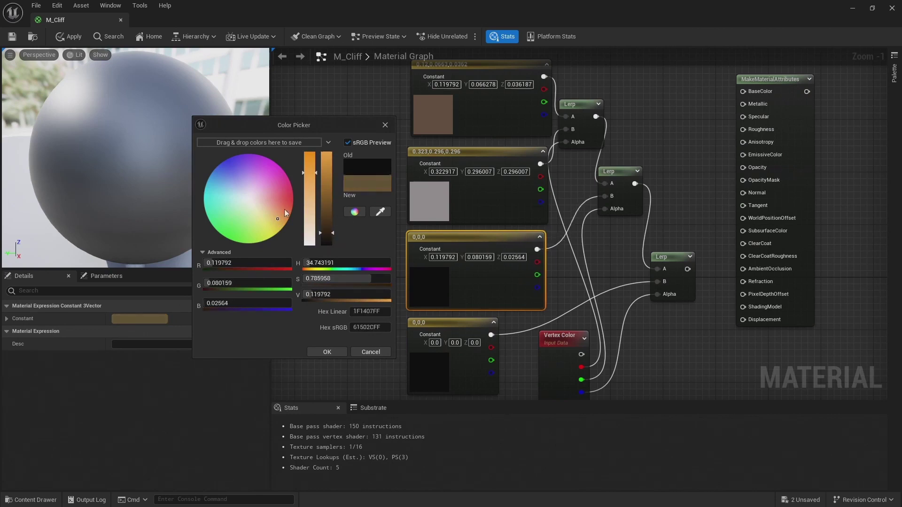
{"action": "left_click_drag", "start_coordinate": [283, 209], "coordinate": [288, 206]}
{"action": "left_click_drag", "start_coordinate": [324, 233], "coordinate": [324, 236]}
{"action": "left_click_drag", "start_coordinate": [312, 165], "coordinate": [312, 177]}
{"action": "left_click_drag", "start_coordinate": [329, 235], "coordinate": [329, 236]}
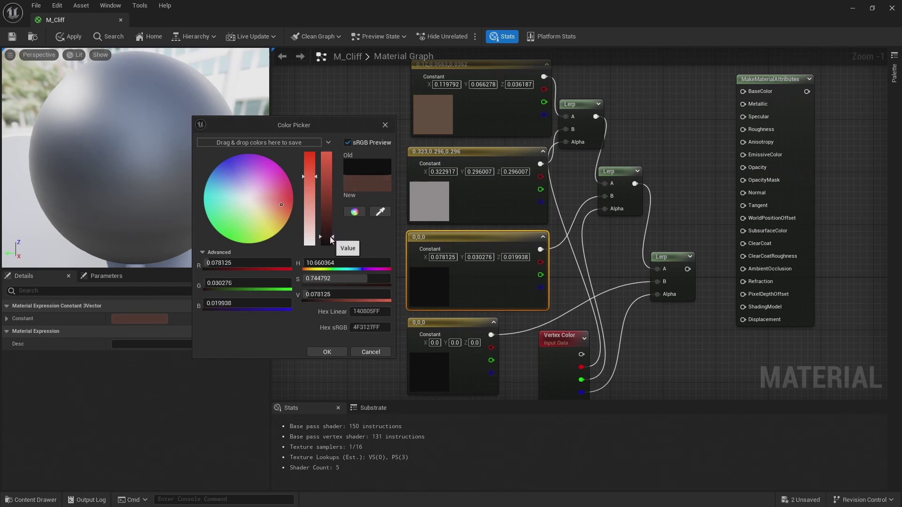
{"action": "left_click_drag", "start_coordinate": [282, 205], "coordinate": [281, 205]}
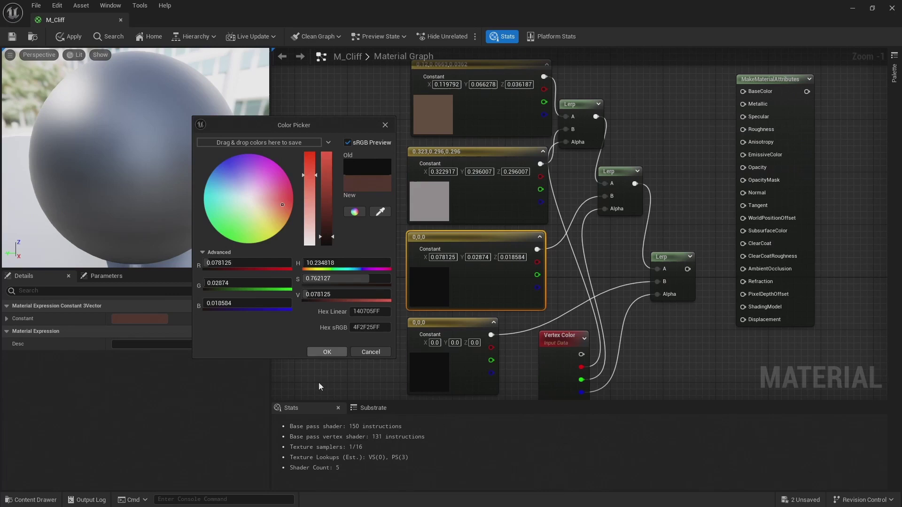
{"action": "left_click", "coordinate": [327, 351]}
{"action": "right_click_drag", "start_coordinate": [339, 343], "coordinate": [354, 240]}
Set the fourth constant to dark warm grey (0.0625, 0.052529, 0.05013) and lower Vertex Color
{"action": "left_click", "coordinate": [442, 284]}
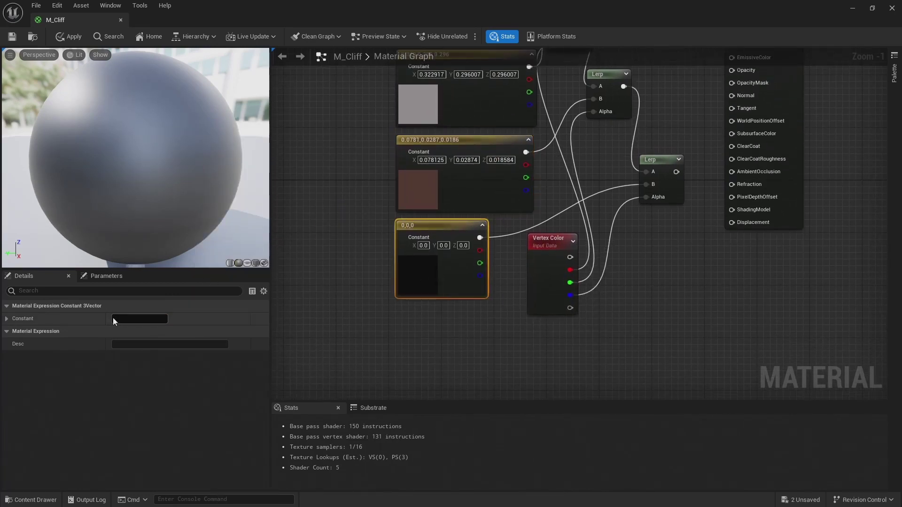
{"action": "left_click", "coordinate": [128, 318]}
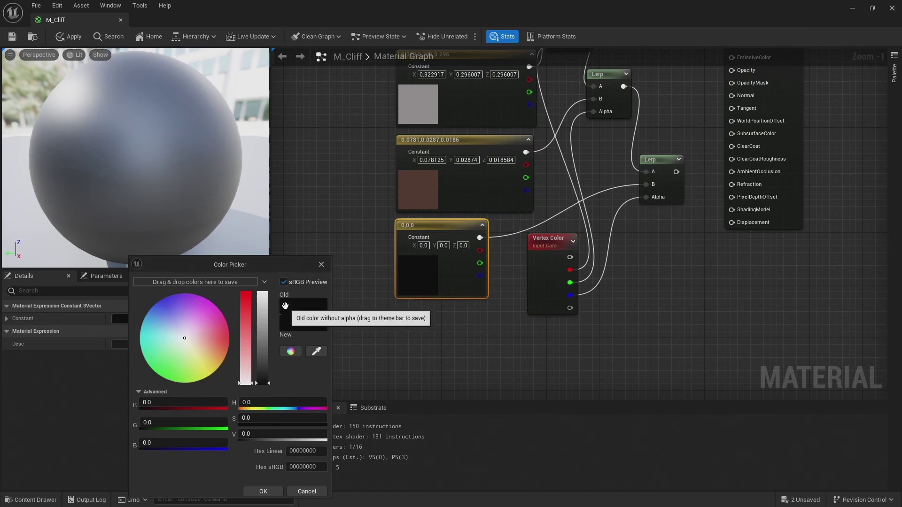
{"action": "left_click", "coordinate": [261, 376]}
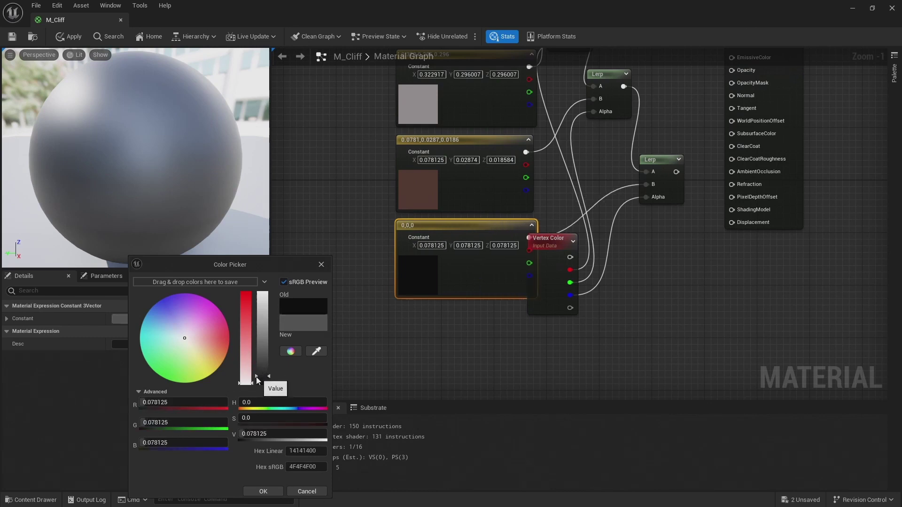
{"action": "left_click", "coordinate": [192, 340]}
{"action": "mouse_move", "coordinate": [193, 340]}
{"action": "left_mouse_down"}
{"action": "mouse_move", "coordinate": [196, 350]}
{"action": "mouse_move", "coordinate": [200, 342]}
{"action": "left_mouse_up"}
{"action": "left_click", "coordinate": [255, 375]}
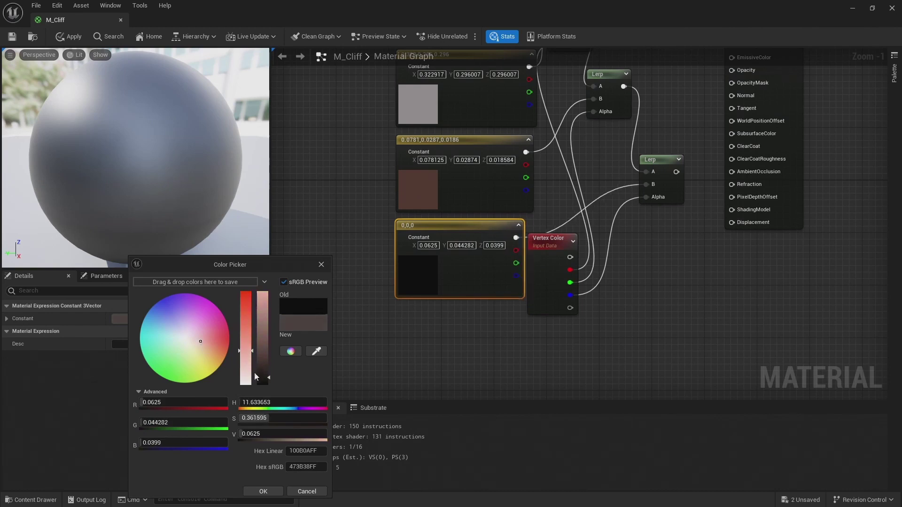
{"action": "left_click", "coordinate": [244, 362]}
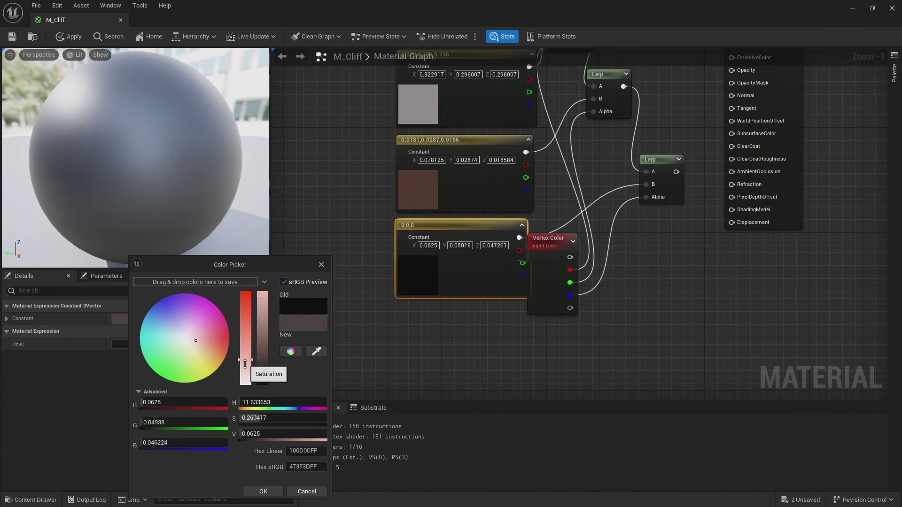
{"action": "left_click_drag", "start_coordinate": [244, 364], "coordinate": [245, 370]}
{"action": "left_click", "coordinate": [263, 492]}
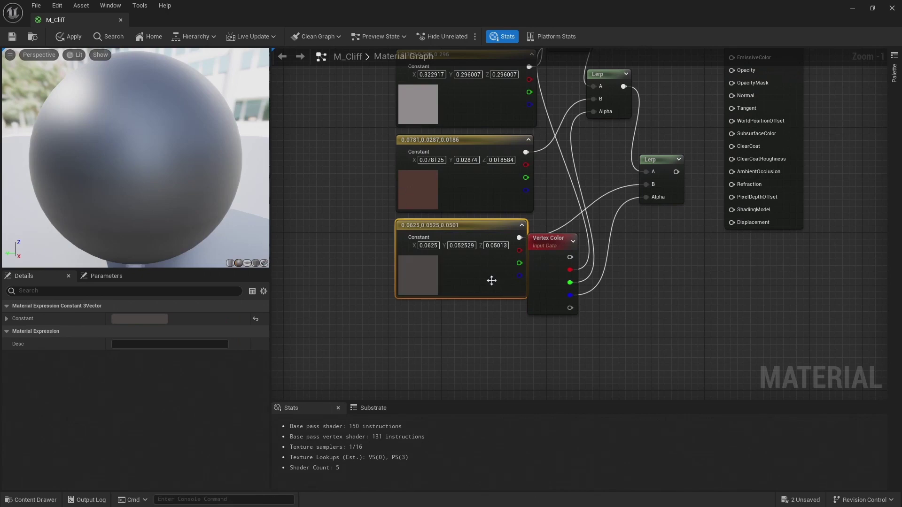
{"action": "left_click_drag", "start_coordinate": [540, 290], "coordinate": [560, 335]}
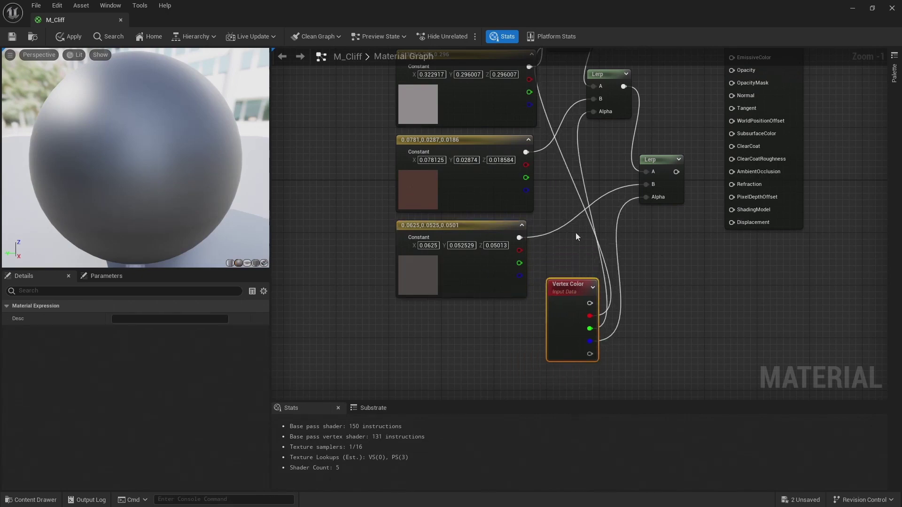
Add a OneMinus (1-x) node fed by Vertex Color's blue channel, placed beside Vertex Color
{"action": "left_click_drag", "start_coordinate": [569, 288], "coordinate": [497, 315]}
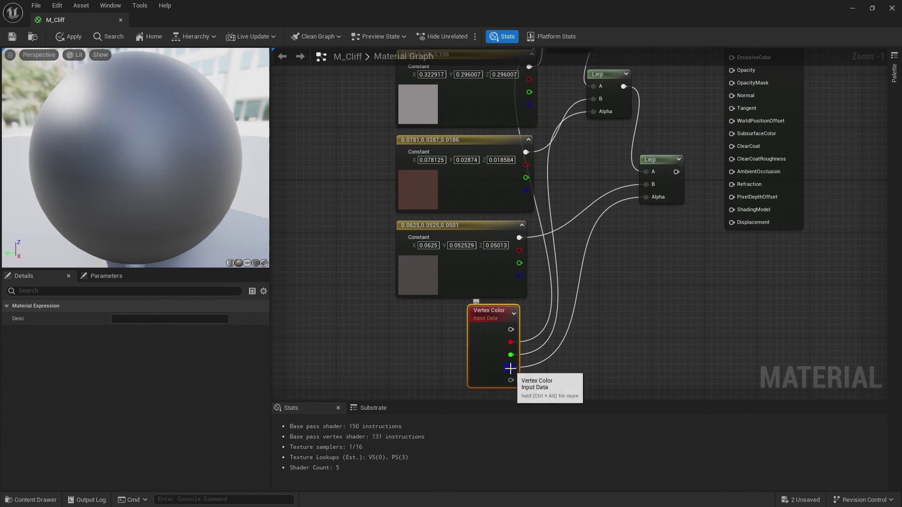
{"action": "left_click_drag", "start_coordinate": [511, 368], "coordinate": [669, 311]}
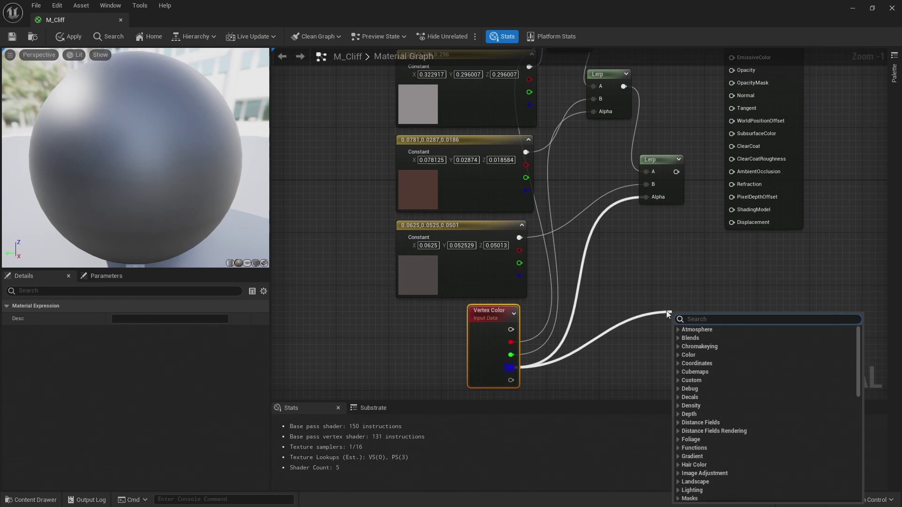
{"action": "type", "text": "lerp"}
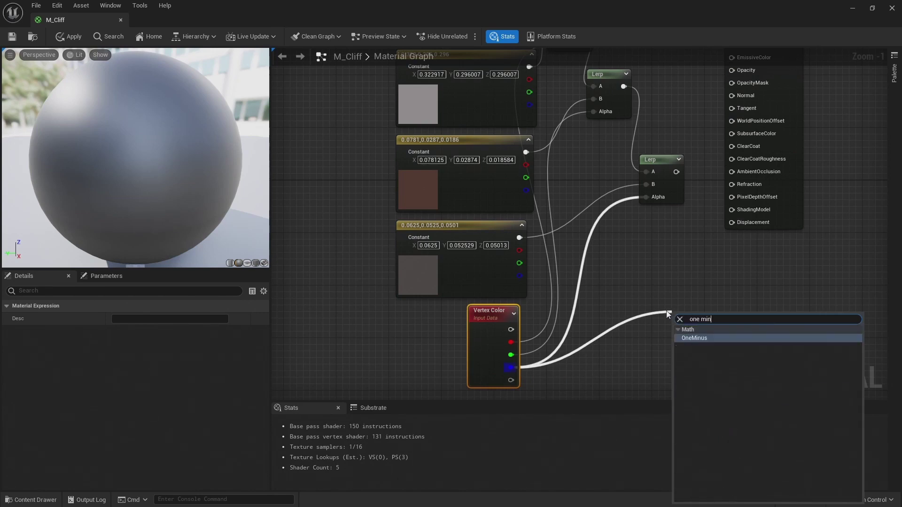
{"action": "key", "text": "Return"}
{"action": "left_click_drag", "start_coordinate": [686, 315], "coordinate": [646, 197]}
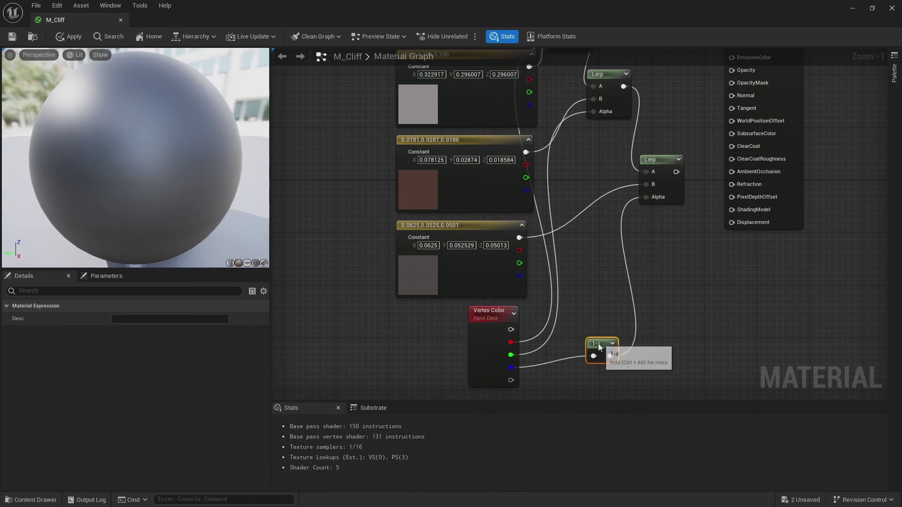
Wire the final Lerp into the lower MakeMaterialAttributes BaseColor and shift the constants left
{"action": "right_click_drag", "start_coordinate": [648, 209], "coordinate": [536, 310]}
{"action": "left_click_drag", "start_coordinate": [546, 272], "coordinate": [602, 93]}
{"action": "scroll", "coordinate": [542, 102], "scroll_direction": "down", "scroll_amount": 4}
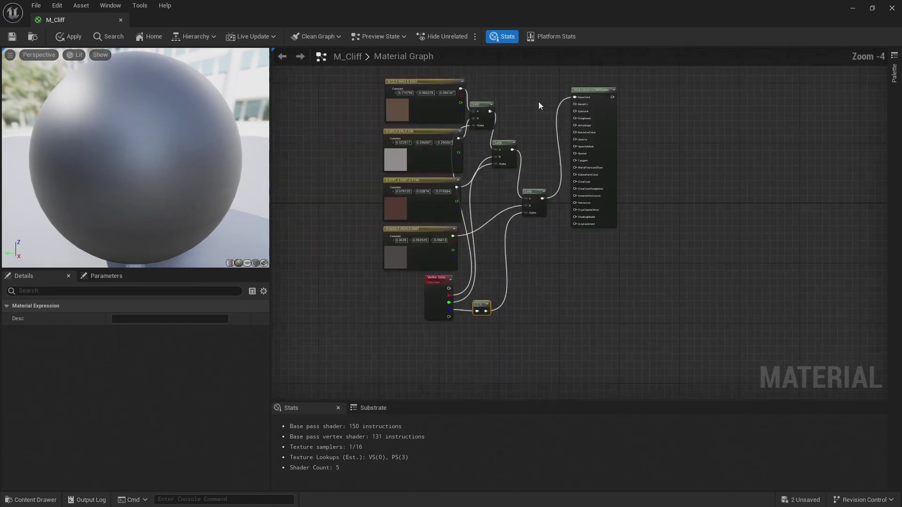
{"action": "left_click_drag", "start_coordinate": [439, 241], "coordinate": [421, 247]}
{"action": "right_click_drag", "start_coordinate": [557, 140], "coordinate": [504, 256]}
{"action": "left_click_drag", "start_coordinate": [400, 91], "coordinate": [558, 134]}
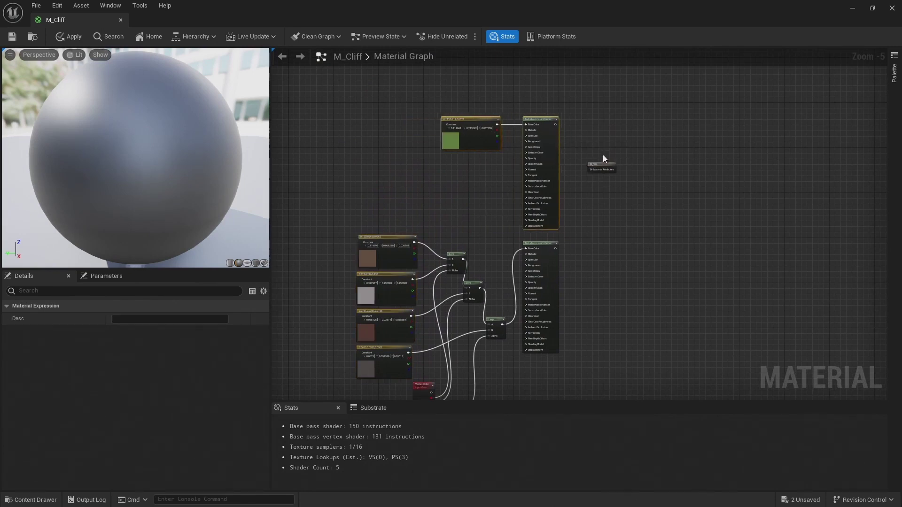
Add a BlendMaterialAttributes node next to the M_Cliff output node
{"action": "left_click_drag", "start_coordinate": [599, 165], "coordinate": [627, 167]}
{"action": "scroll", "coordinate": [615, 199], "scroll_direction": "up", "scroll_amount": 3}
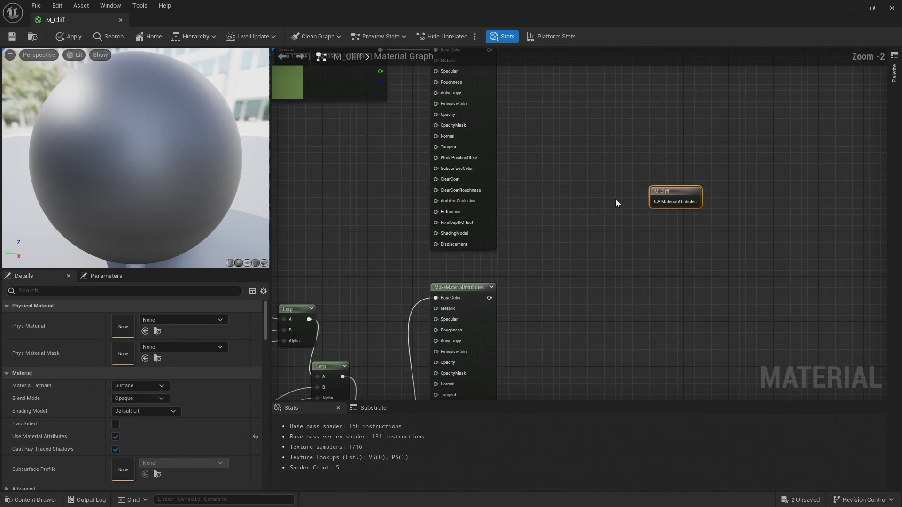
{"action": "scroll", "coordinate": [661, 126], "scroll_direction": "down", "scroll_amount": 1}
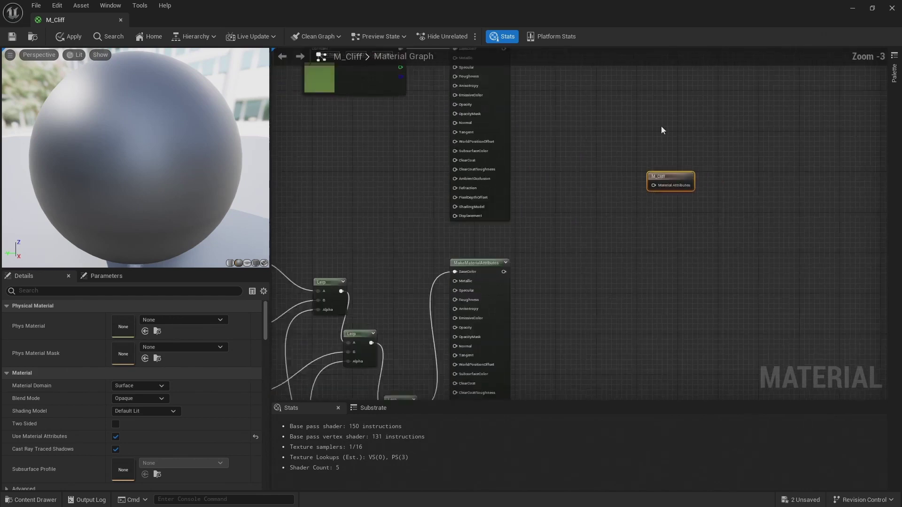
{"action": "right_click", "coordinate": [582, 161]}
{"action": "type", "text": "blend materi"}
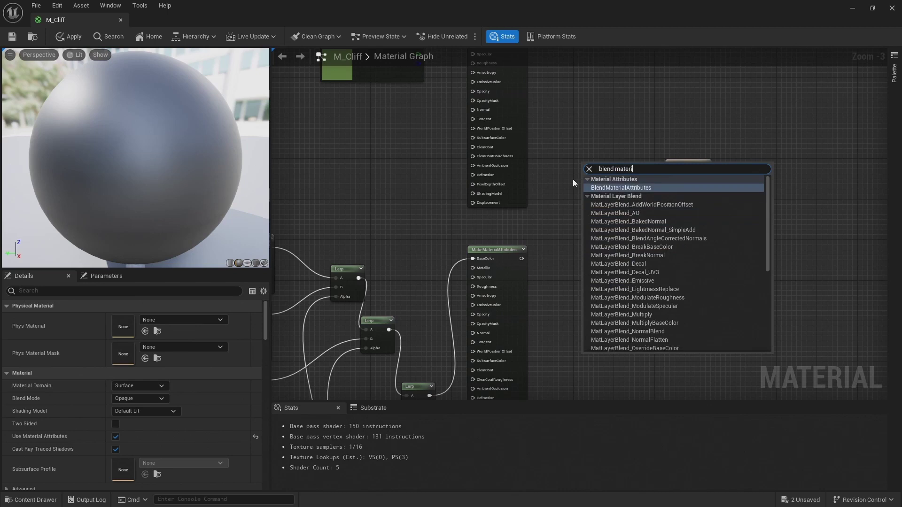
{"action": "key", "text": "Return"}
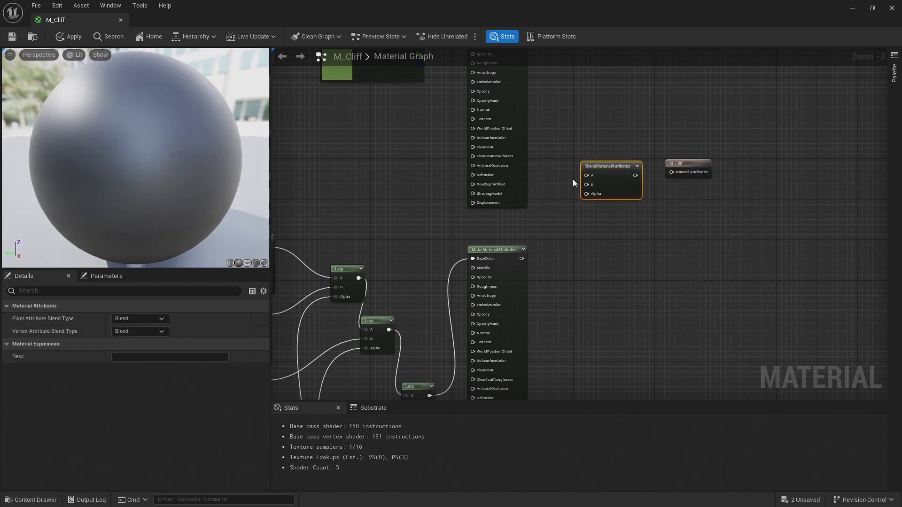
Wire the upper and lower MakeMaterialAttributes into the blend's A and B, aligned with the output
{"action": "right_click_drag", "start_coordinate": [540, 176], "coordinate": [544, 154]}
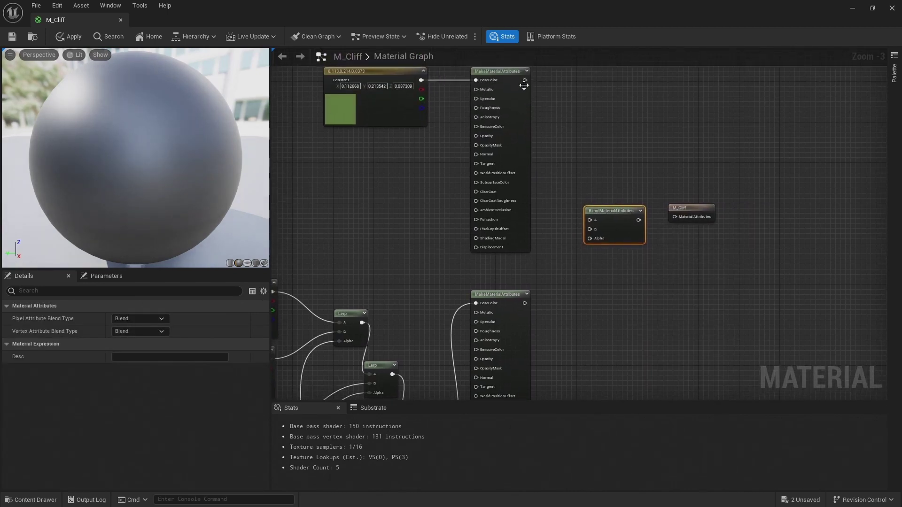
{"action": "left_click_drag", "start_coordinate": [524, 80], "coordinate": [591, 229]}
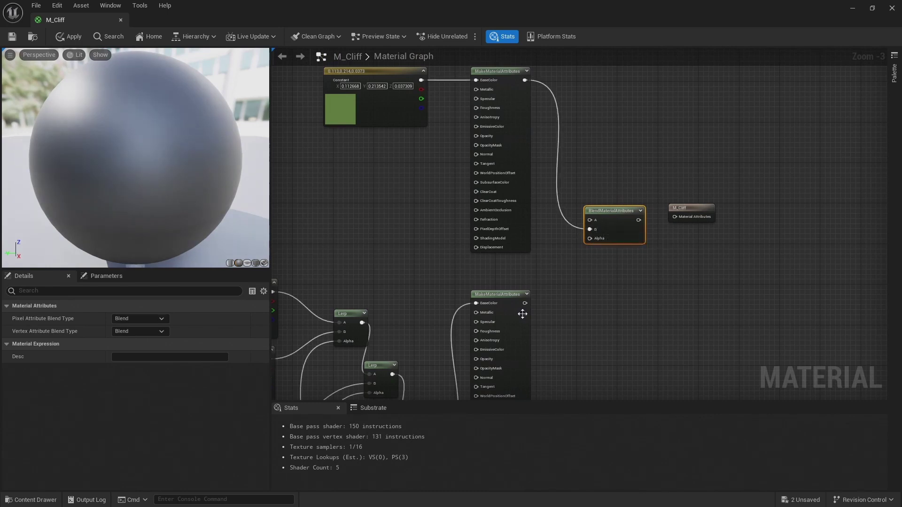
{"action": "left_click_drag", "start_coordinate": [526, 304], "coordinate": [711, 211]}
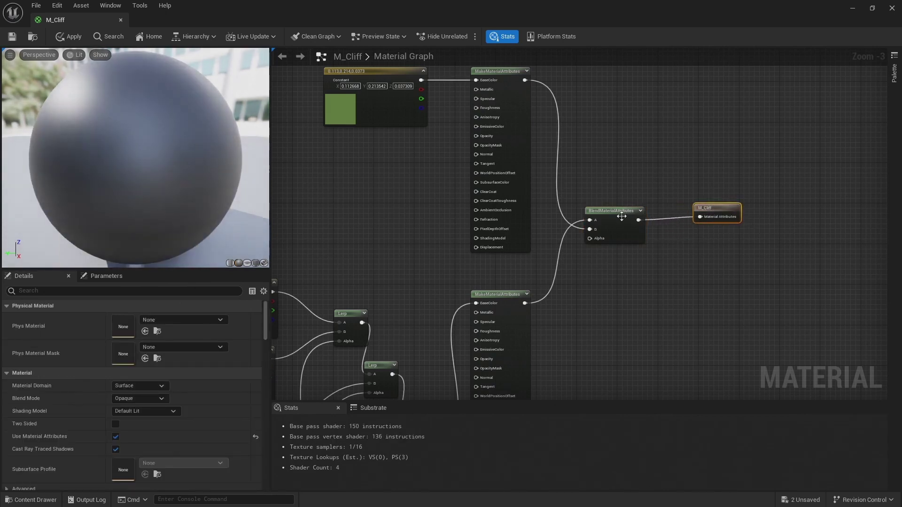
{"action": "left_click_drag", "start_coordinate": [617, 216], "coordinate": [630, 214]}
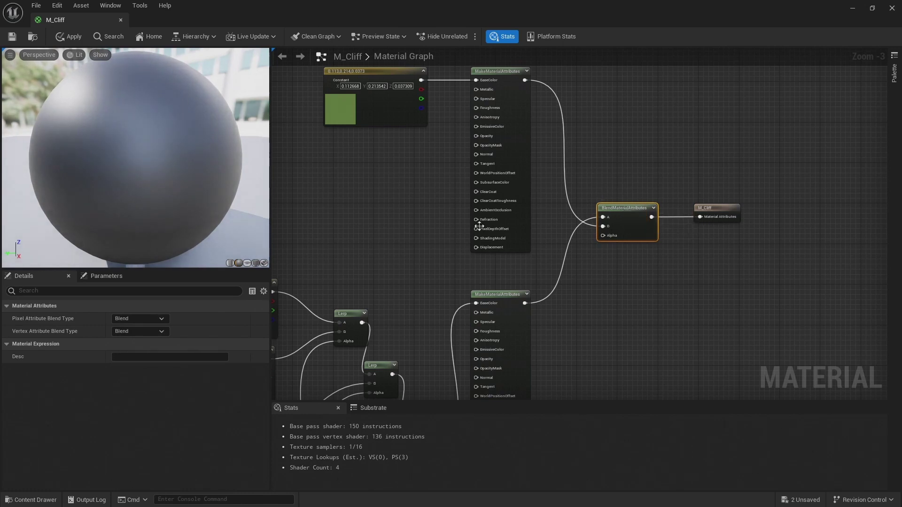
{"action": "right_click_drag", "start_coordinate": [413, 241], "coordinate": [568, 216]}
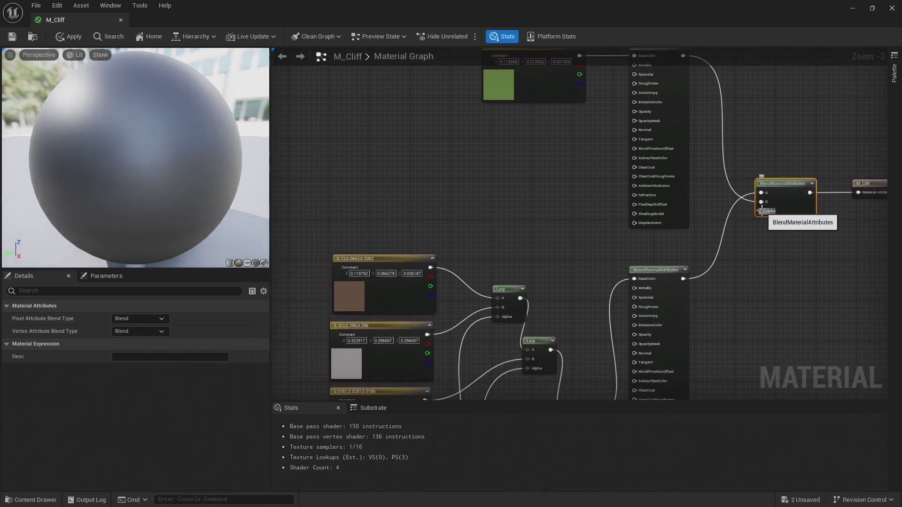
Add a VertexNormalWS node below the blend and output nodes
{"action": "scroll", "coordinate": [570, 211], "scroll_direction": "up", "scroll_amount": 2}
{"action": "right_click_drag", "start_coordinate": [773, 236], "coordinate": [560, 194]}
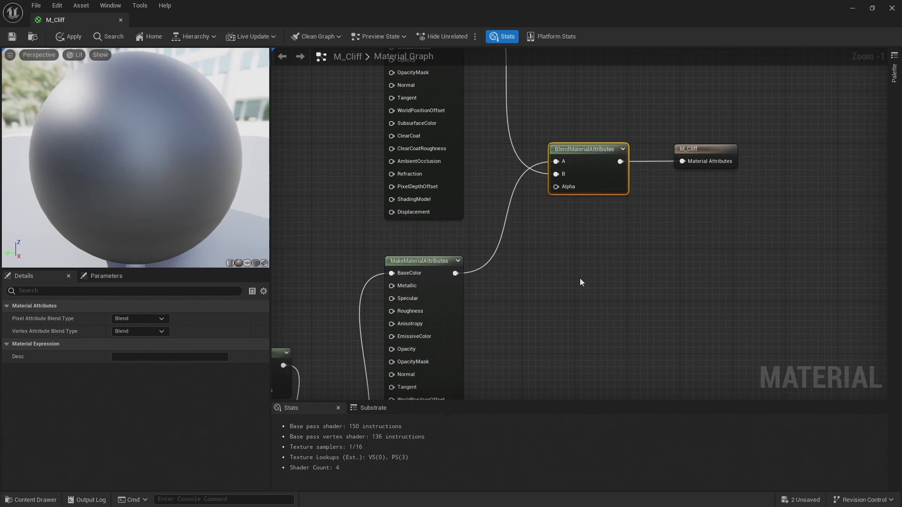
{"action": "right_click", "coordinate": [566, 280]}
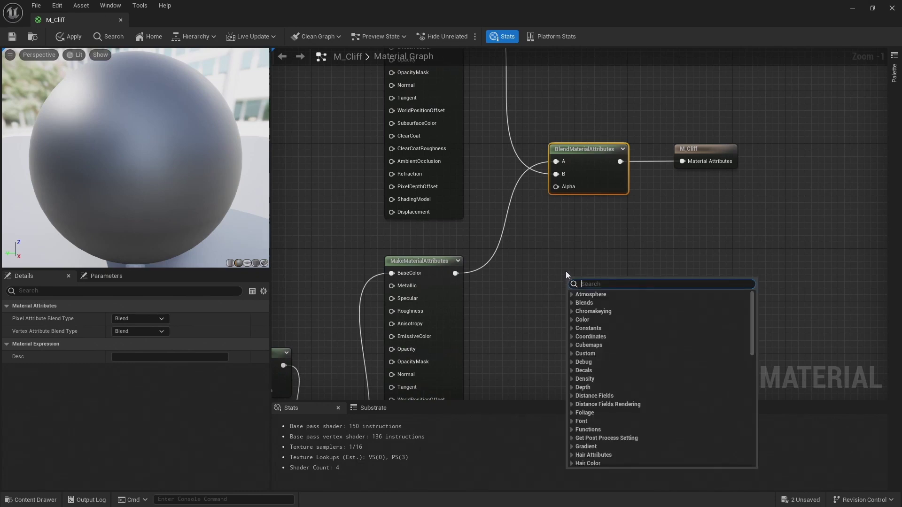
{"action": "type", "text": "vertex w"}
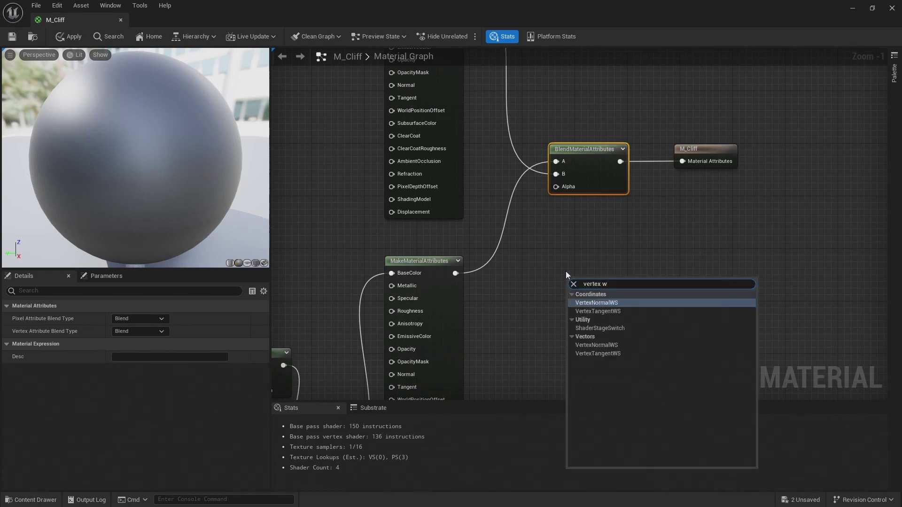
{"action": "key", "text": "Return"}
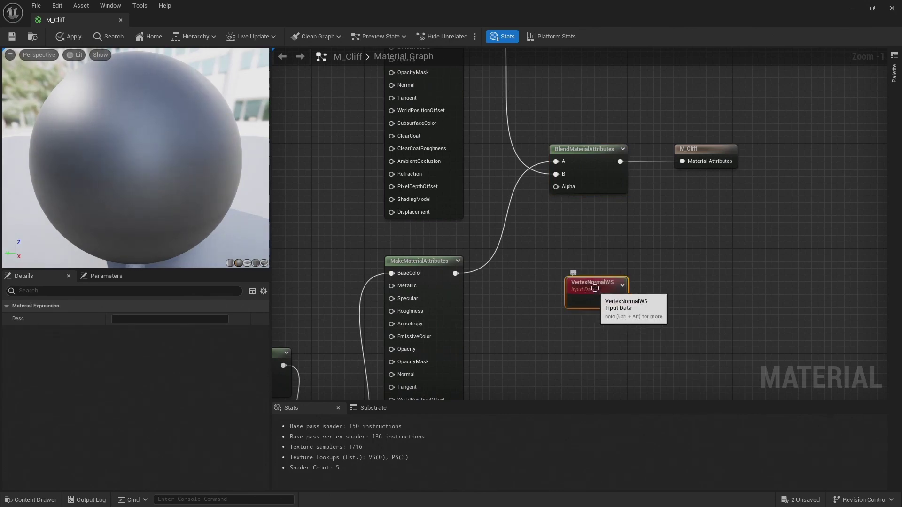
{"action": "left_click_drag", "start_coordinate": [594, 289], "coordinate": [565, 300]}
Preview the VertexNormalWS world-space normals on the sphere and orbit to inspect them
{"action": "right_click", "coordinate": [568, 302]}
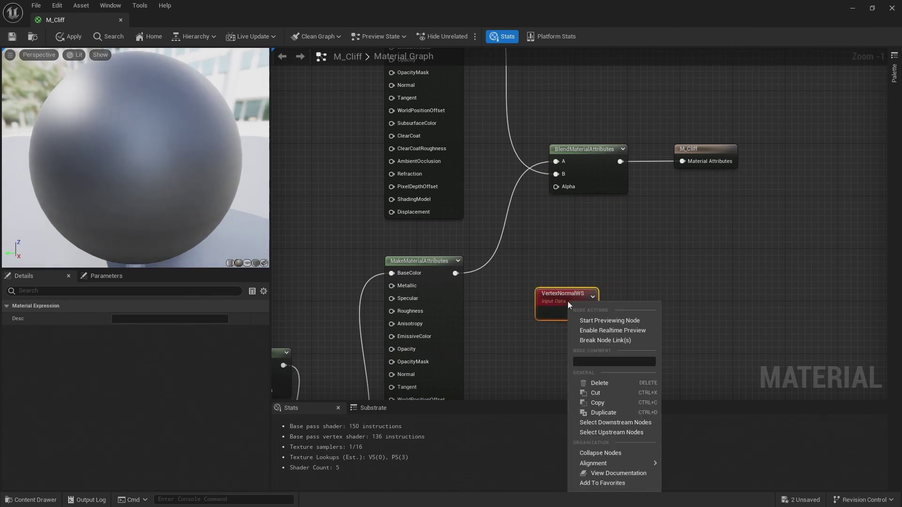
{"action": "left_click", "coordinate": [589, 319]}
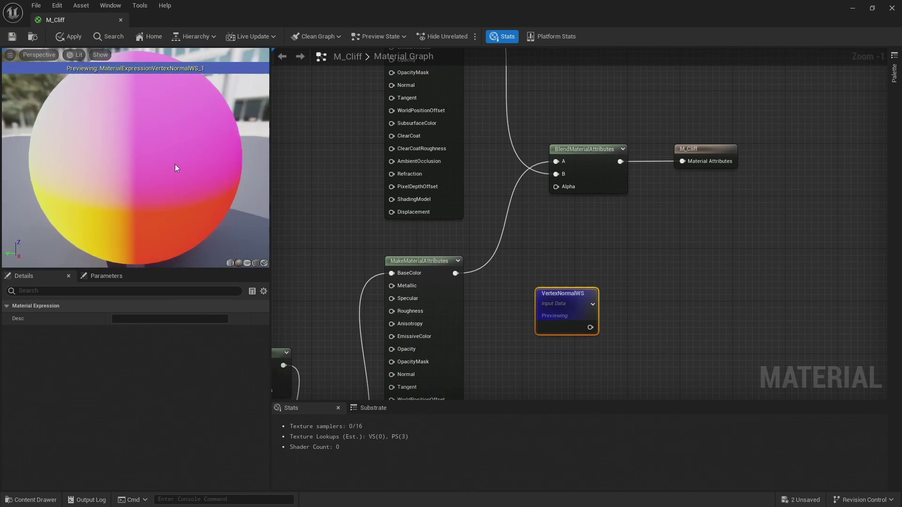
{"action": "mouse_move", "coordinate": [175, 164]}
{"action": "left_mouse_down"}
{"action": "mouse_move", "coordinate": [160, 170]}
{"action": "mouse_move", "coordinate": [202, 179]}
{"action": "mouse_move", "coordinate": [163, 181]}
{"action": "mouse_move", "coordinate": [170, 163]}
{"action": "left_mouse_up"}
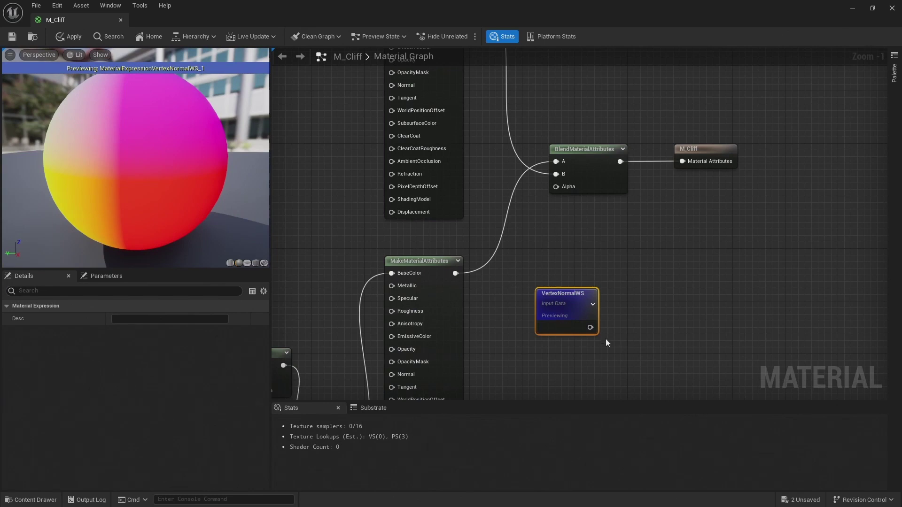
{"action": "left_click_drag", "start_coordinate": [590, 327], "coordinate": [640, 308]}
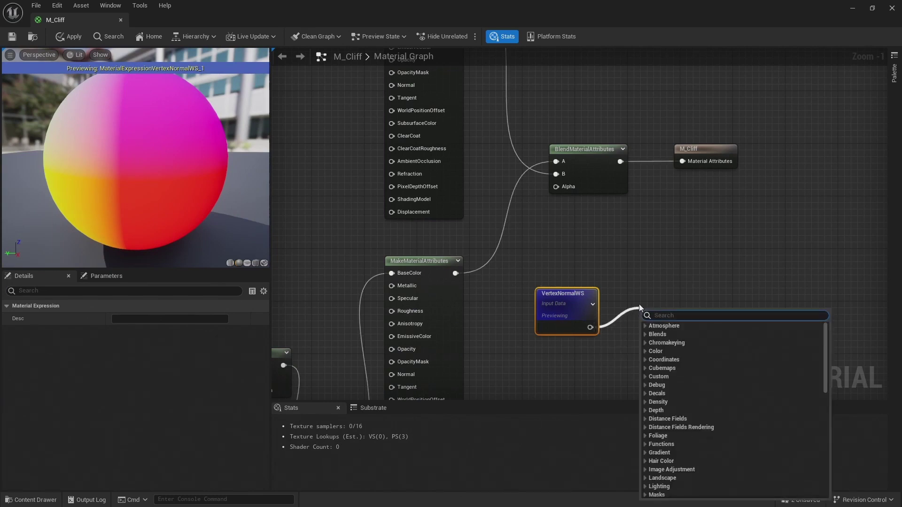
Add a ComponentMask on the normals, preview it, and keep only the B channel
{"action": "type", "text": "mask"}
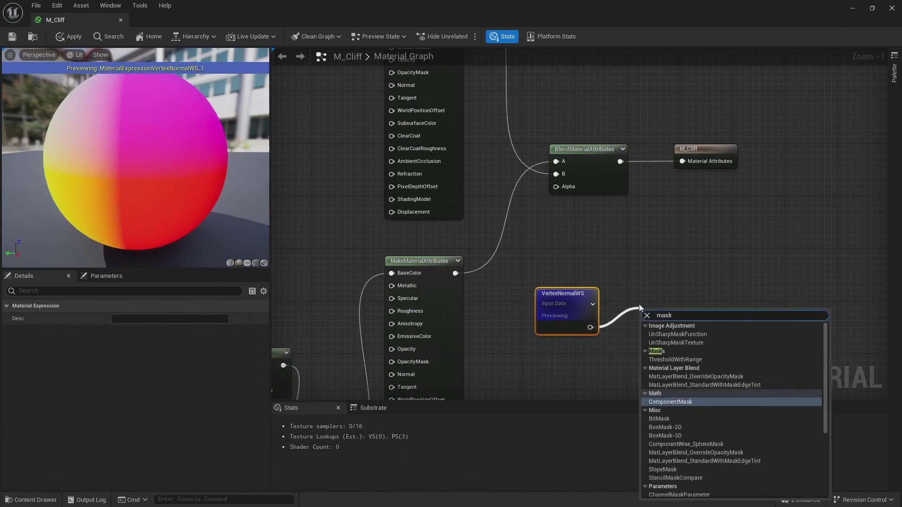
{"action": "key", "text": "Return"}
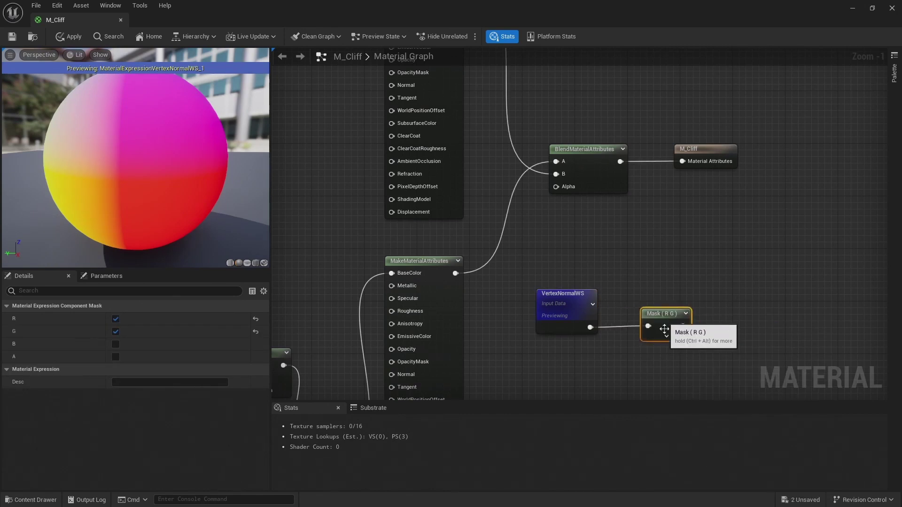
{"action": "left_click", "coordinate": [666, 335]}
{"action": "right_click", "coordinate": [665, 313]}
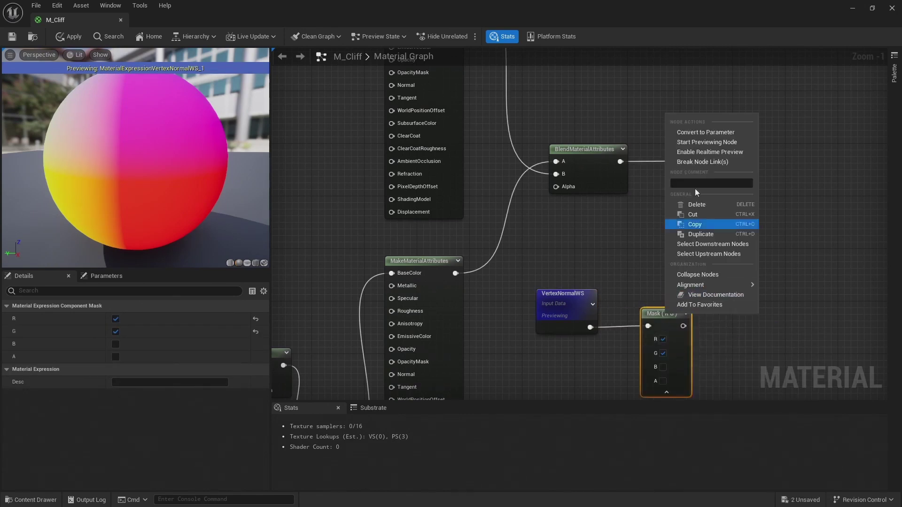
{"action": "left_click", "coordinate": [699, 142]}
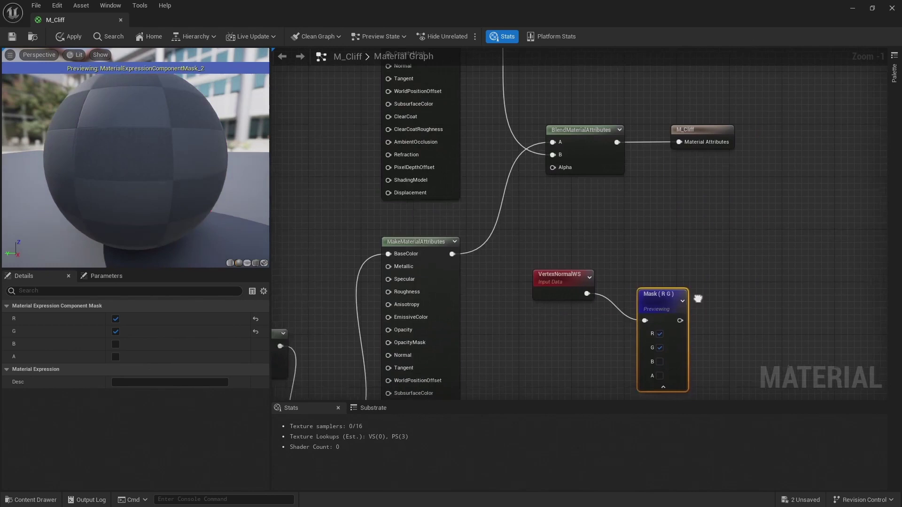
{"action": "left_click", "coordinate": [653, 316]}
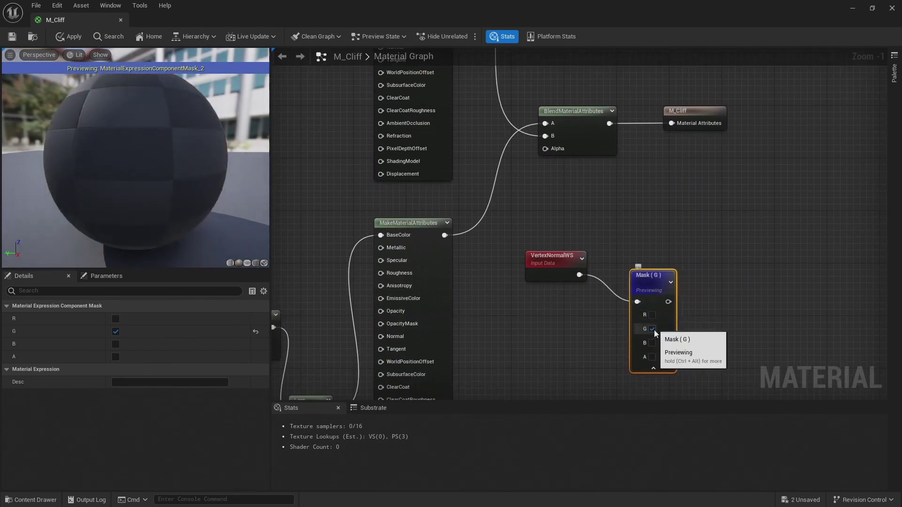
{"action": "left_click", "coordinate": [653, 329]}
{"action": "left_click", "coordinate": [653, 343]}
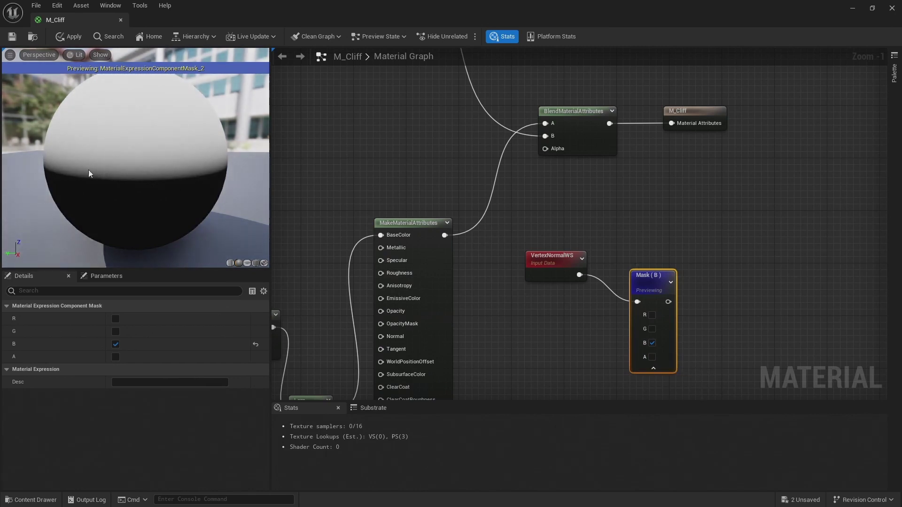
Check the B mask on cube and sphere previews, then align the mask and move M_Cliff output right
{"action": "left_click_drag", "start_coordinate": [117, 116], "coordinate": [179, 208]}
{"action": "left_click", "coordinate": [256, 262]}
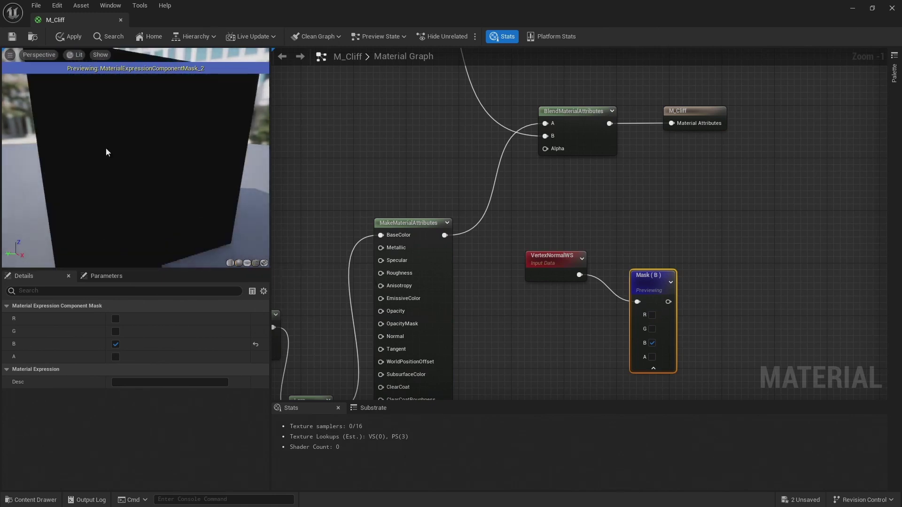
{"action": "left_click_drag", "start_coordinate": [94, 137], "coordinate": [131, 161]}
{"action": "key", "text": "q"}
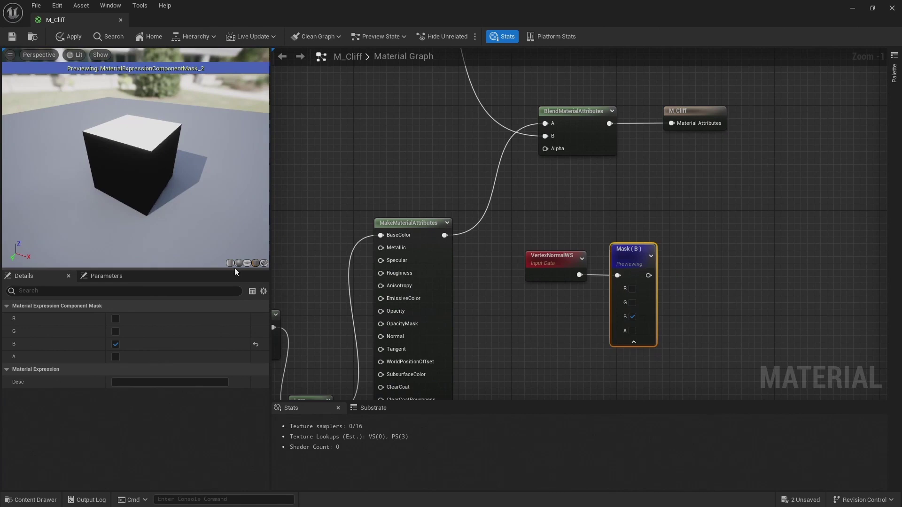
{"action": "left_click", "coordinate": [238, 262]}
{"action": "left_click_drag", "start_coordinate": [153, 203], "coordinate": [158, 181]}
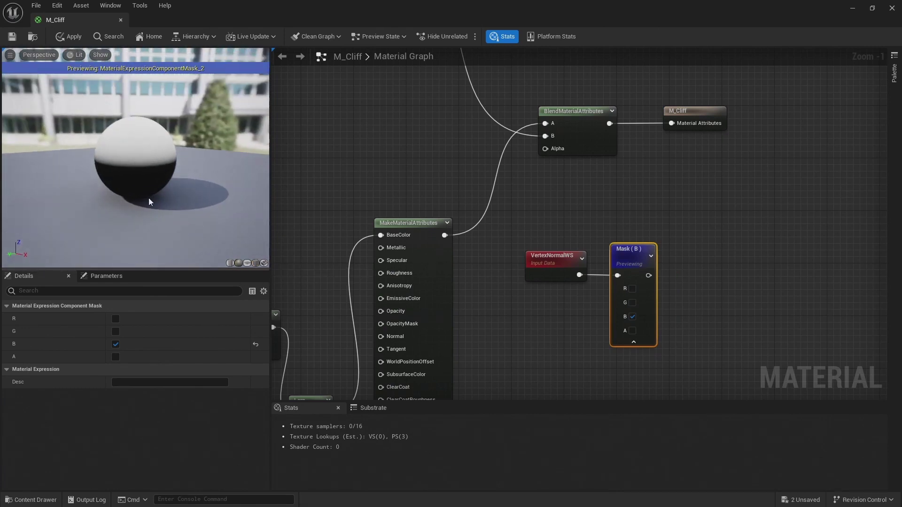
{"action": "right_click_drag", "start_coordinate": [732, 223], "coordinate": [545, 208]}
{"action": "scroll", "coordinate": [579, 210], "scroll_direction": "up", "scroll_amount": 1}
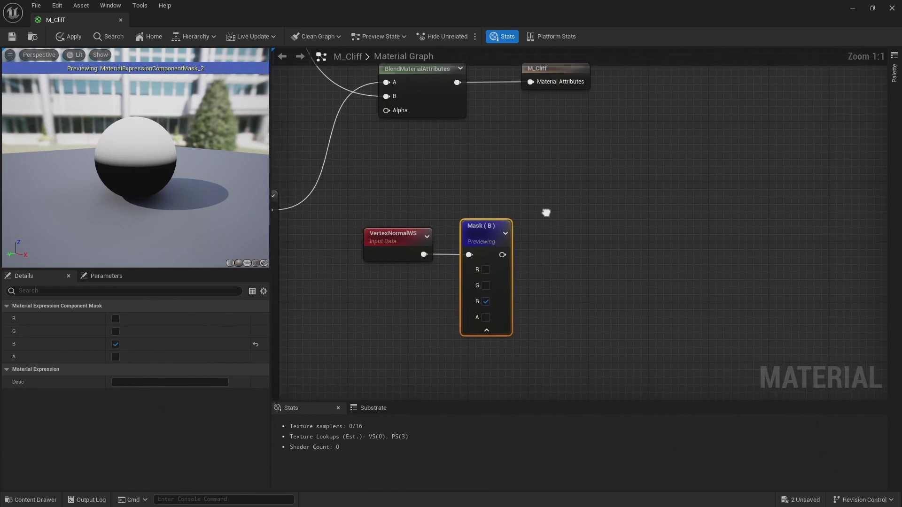
{"action": "left_click_drag", "start_coordinate": [547, 69], "coordinate": [643, 66]}
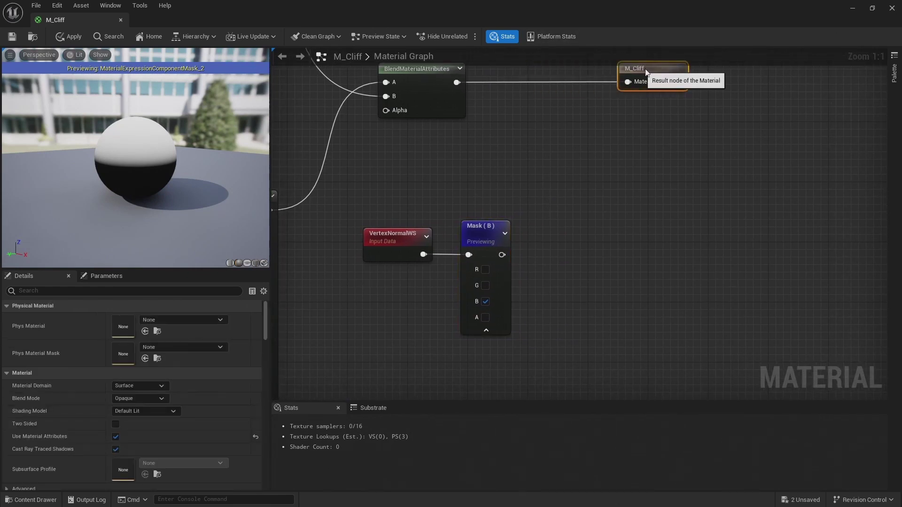
{"action": "right_click_drag", "start_coordinate": [537, 181], "coordinate": [519, 181]}
Add a SmoothStep node, stop previewing Mask (B), and wire the mask into SmoothStep's Value
{"action": "right_click", "coordinate": [514, 208]}
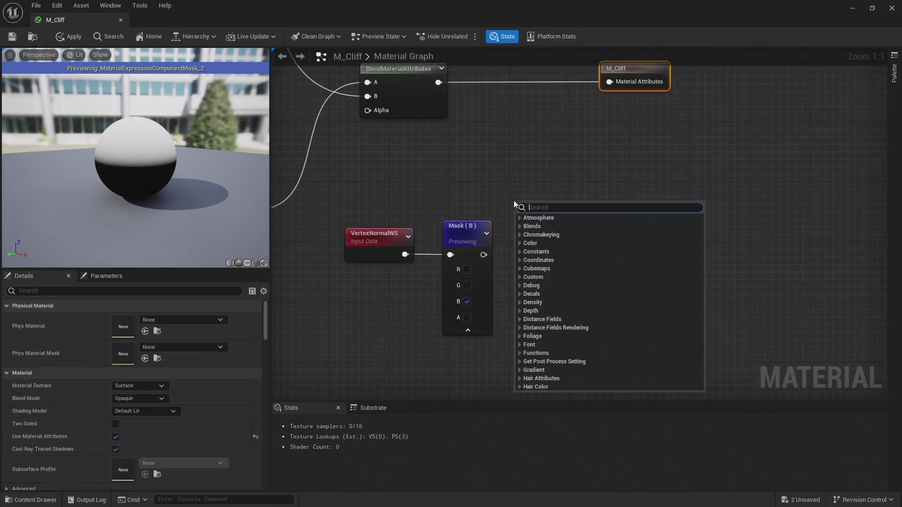
{"action": "type", "text": "smoo"}
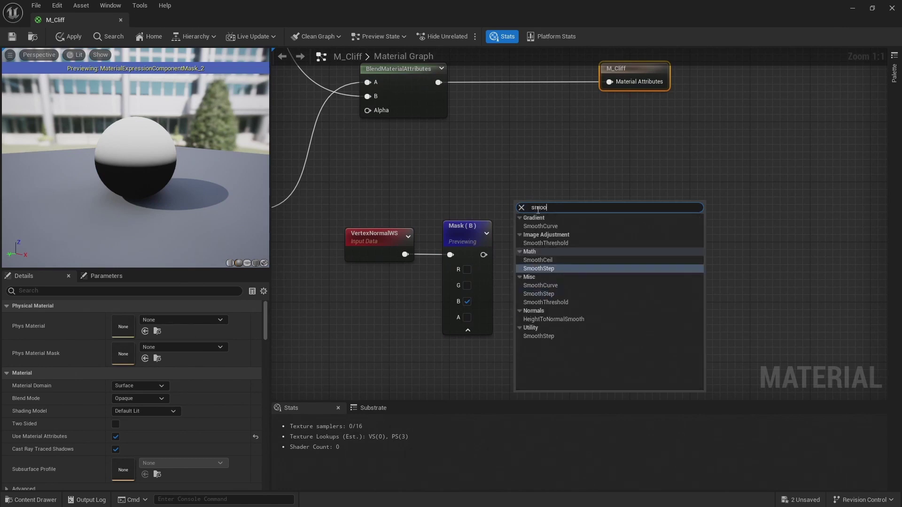
{"action": "type", "text": "th"}
{"action": "key", "text": "Return"}
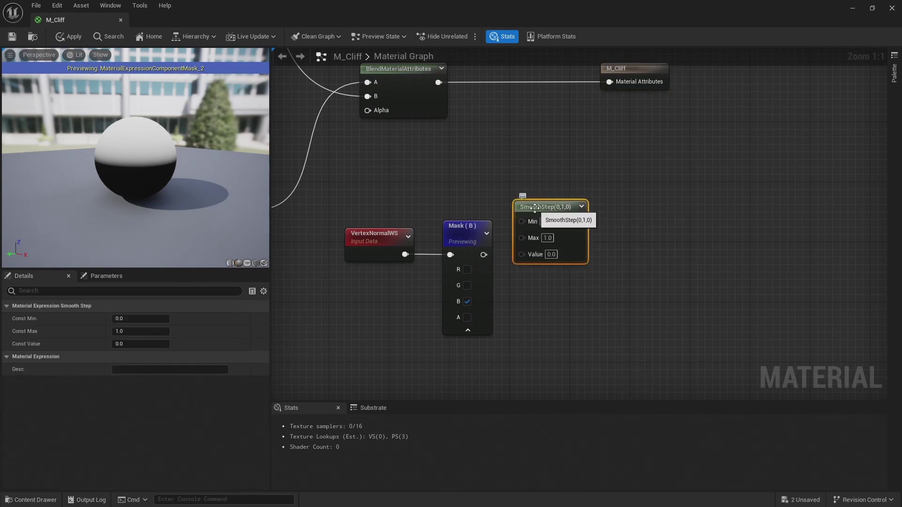
{"action": "left_click_drag", "start_coordinate": [533, 209], "coordinate": [551, 185]}
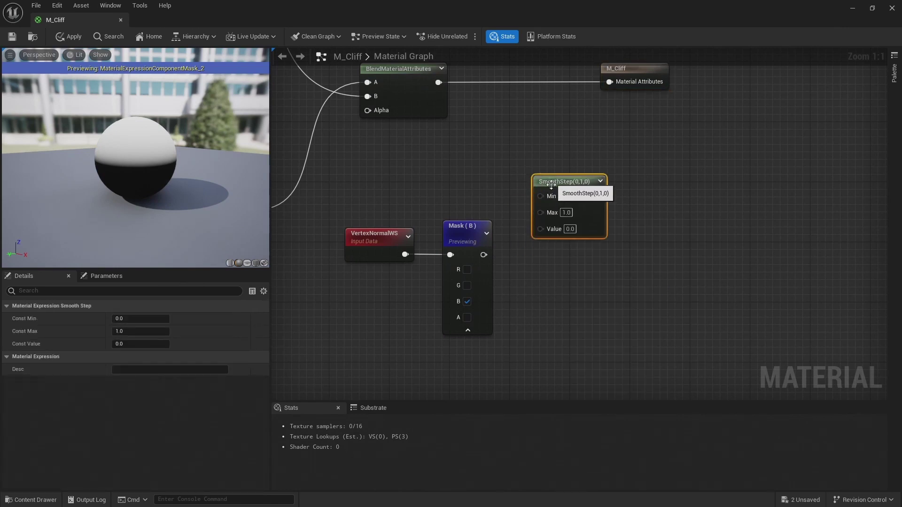
{"action": "right_click", "coordinate": [465, 229]}
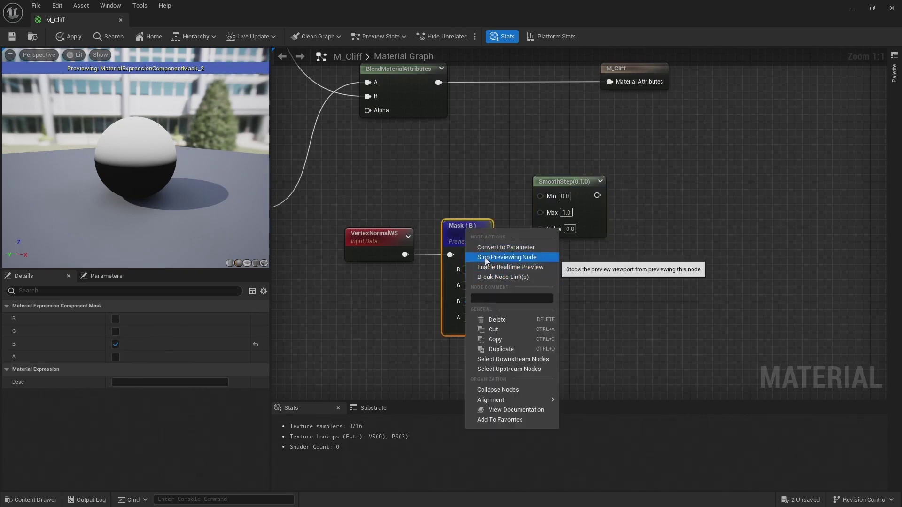
{"action": "left_click", "coordinate": [485, 257]}
{"action": "left_click_drag", "start_coordinate": [483, 240], "coordinate": [543, 227]}
{"action": "left_click_drag", "start_coordinate": [549, 188], "coordinate": [550, 158]}
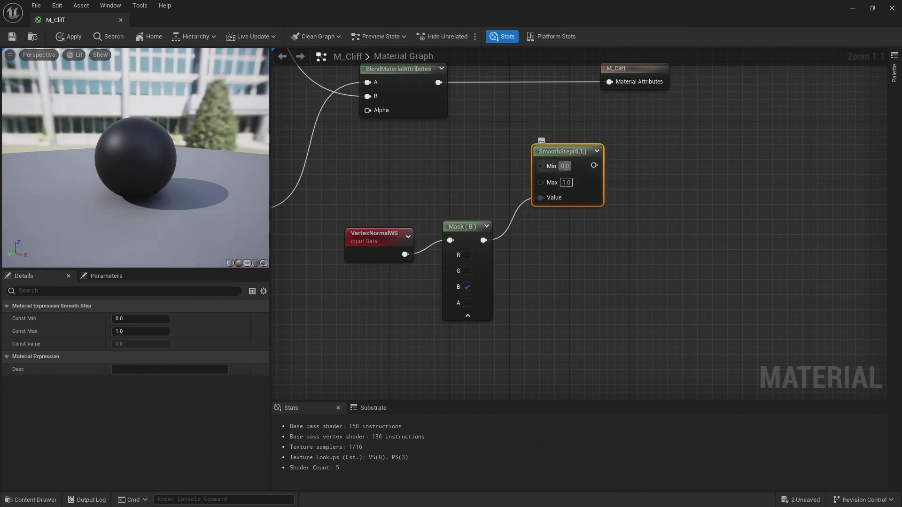
{"action": "left_click", "coordinate": [605, 164]}
Shift the blend and output nodes right and drive the blend's Alpha with SmoothStep
{"action": "scroll", "coordinate": [508, 137], "scroll_direction": "down", "scroll_amount": 1}
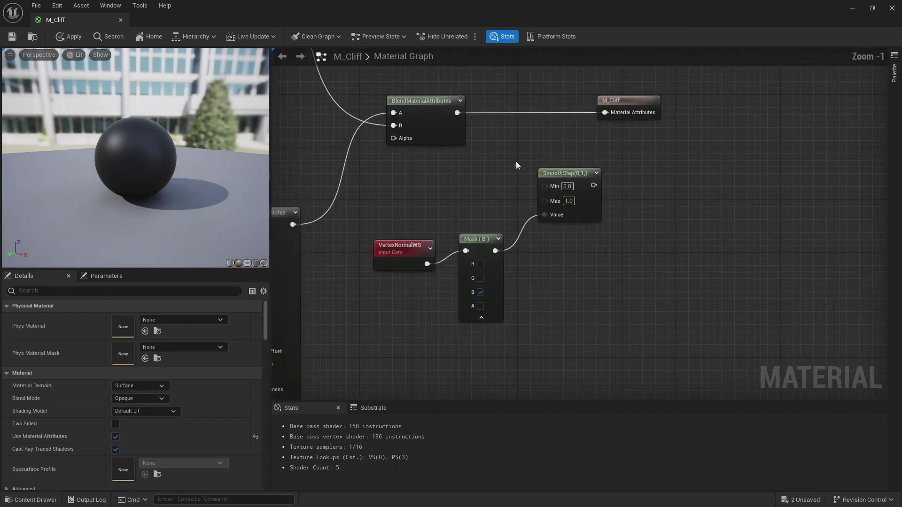
{"action": "left_click", "coordinate": [621, 100]}
{"action": "left_click", "coordinate": [424, 137], "text": "shift"}
{"action": "left_click_drag", "start_coordinate": [423, 137], "coordinate": [602, 136]}
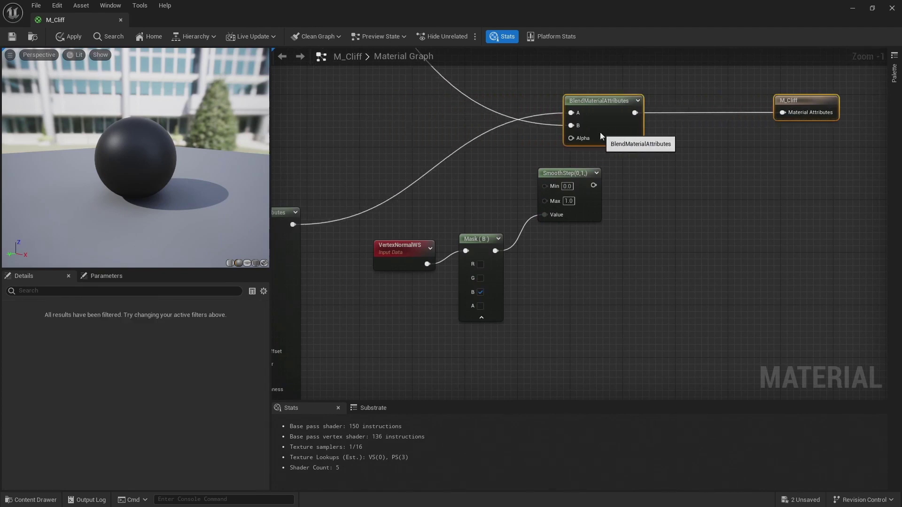
{"action": "left_click", "coordinate": [606, 193]}
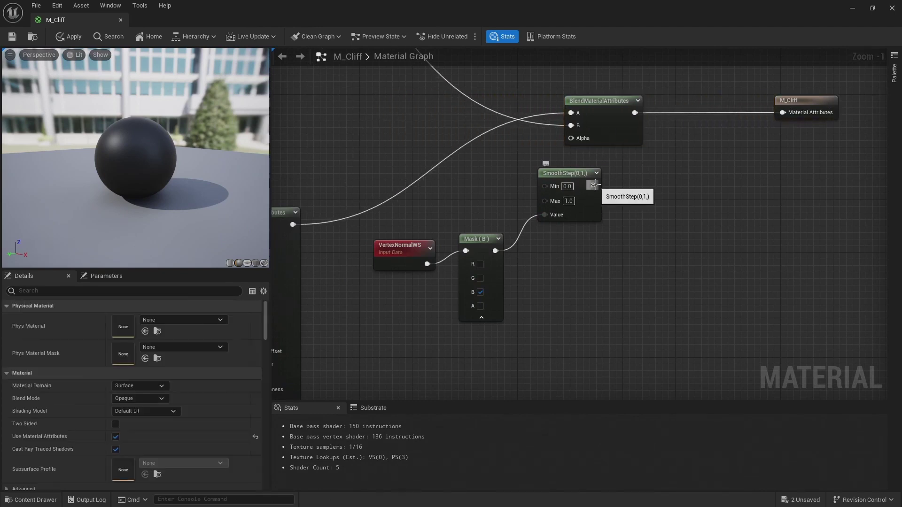
{"action": "left_click_drag", "start_coordinate": [594, 185], "coordinate": [574, 139]}
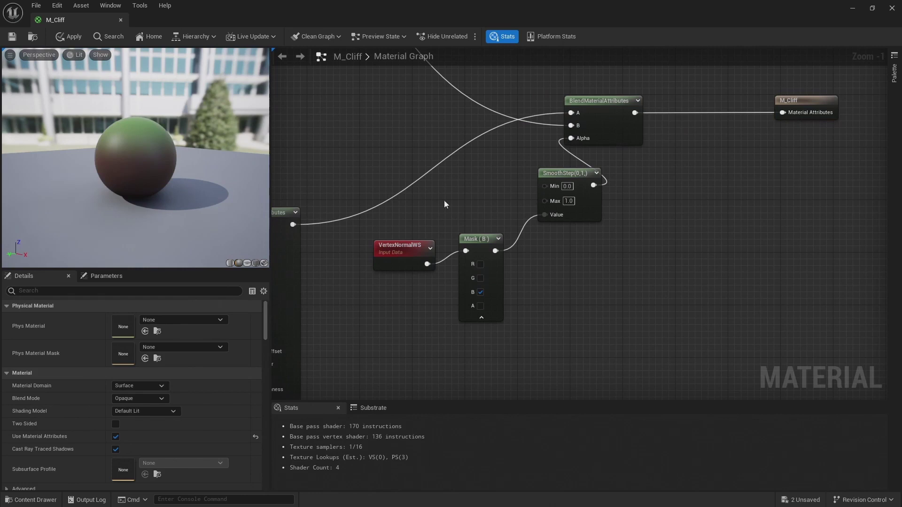
{"action": "scroll", "coordinate": [117, 135], "scroll_direction": "up", "scroll_amount": 3}
{"action": "mouse_move", "coordinate": [117, 136]}
{"action": "left_mouse_down"}
{"action": "mouse_move", "coordinate": [141, 137]}
{"action": "mouse_move", "coordinate": [156, 107]}
{"action": "mouse_move", "coordinate": [136, 108]}
{"action": "left_mouse_up"}
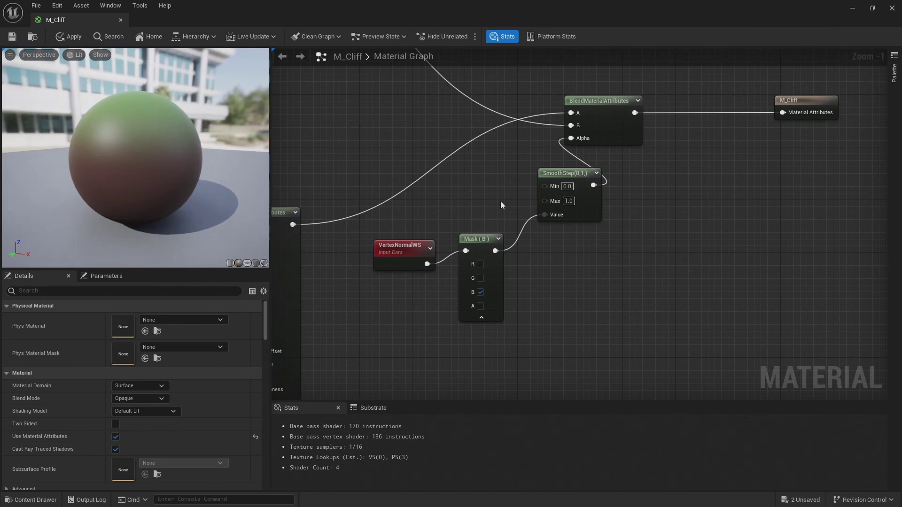
Set SmoothStep Min to 0.6 and Max to 0.75, checking the sharper grass cap
{"action": "left_click", "coordinate": [566, 187]}
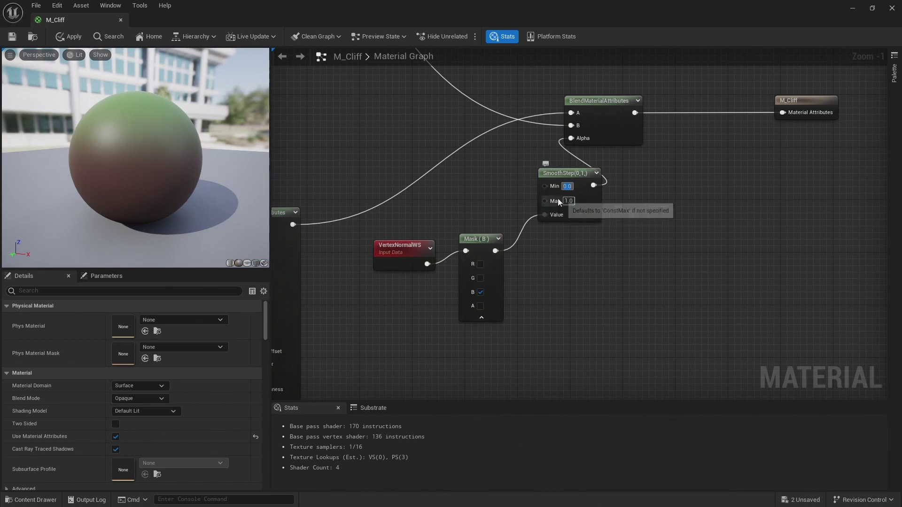
{"action": "type", "text": "0.6"}
{"action": "key", "text": "Return"}
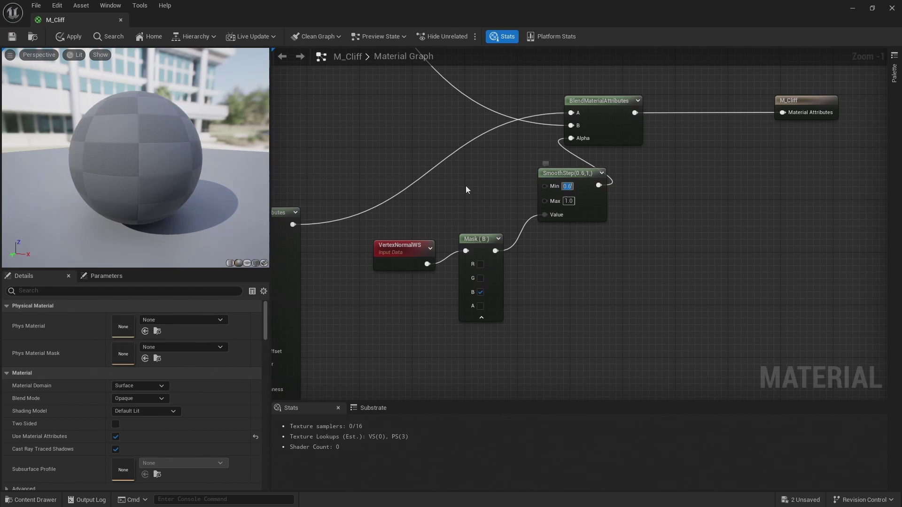
{"action": "left_click_drag", "start_coordinate": [134, 165], "coordinate": [141, 190]}
{"action": "left_click", "coordinate": [569, 201]}
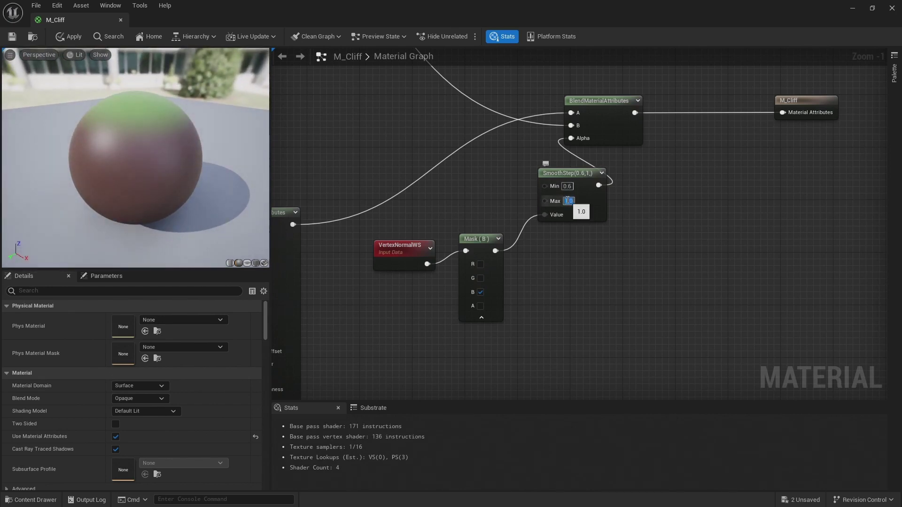
{"action": "type", "text": ".75"}
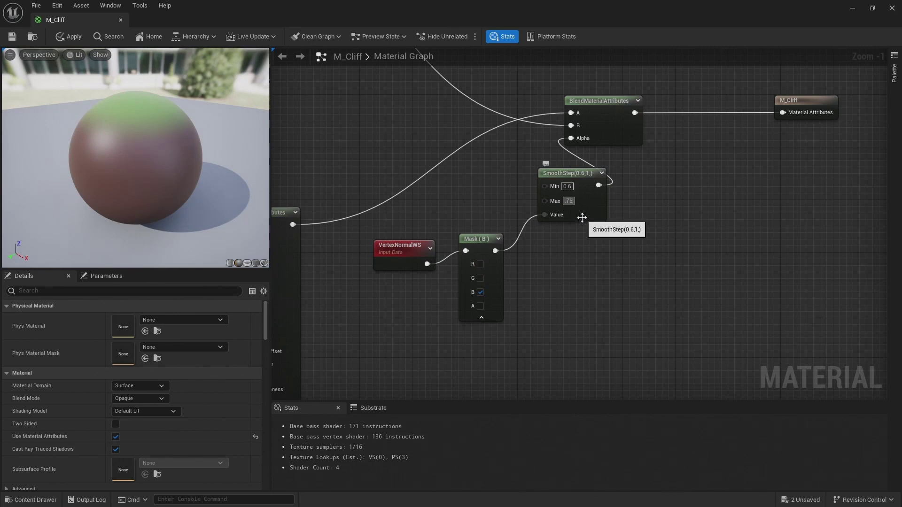
{"action": "key", "text": "Return"}
{"action": "left_click_drag", "start_coordinate": [189, 151], "coordinate": [134, 108]}
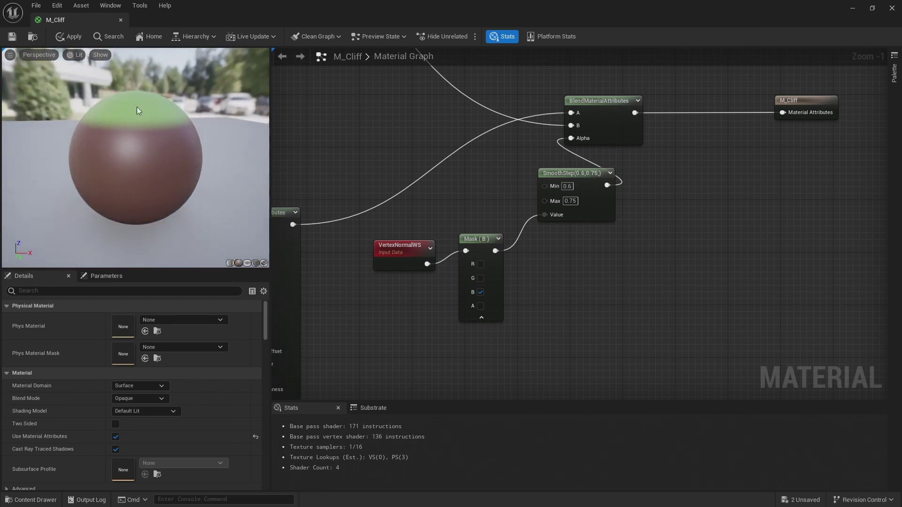
Zoom out to the whole network, move the Vertex Color node left, and save M_Cliff
{"action": "scroll", "coordinate": [447, 171], "scroll_direction": "down", "scroll_amount": 2}
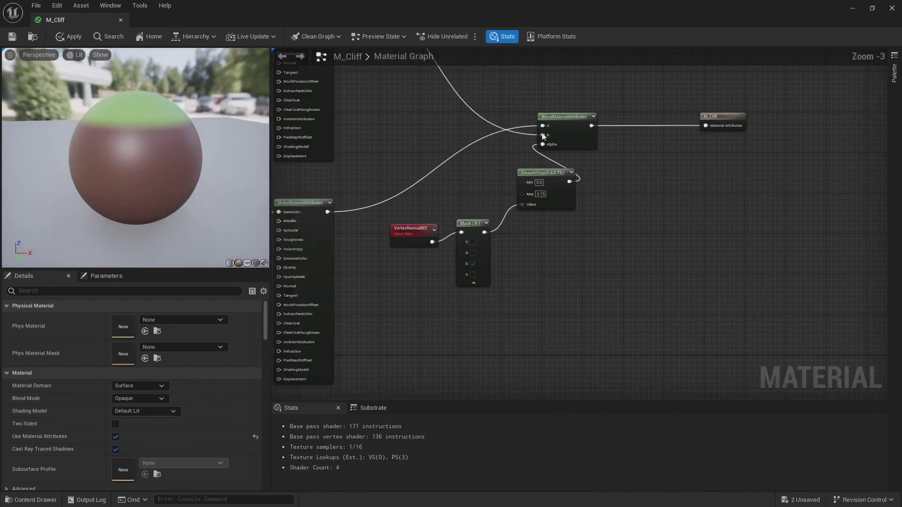
{"action": "left_click", "coordinate": [556, 117]}
{"action": "scroll", "coordinate": [456, 133], "scroll_direction": "down", "scroll_amount": 1}
{"action": "right_click_drag", "start_coordinate": [455, 133], "coordinate": [556, 173]}
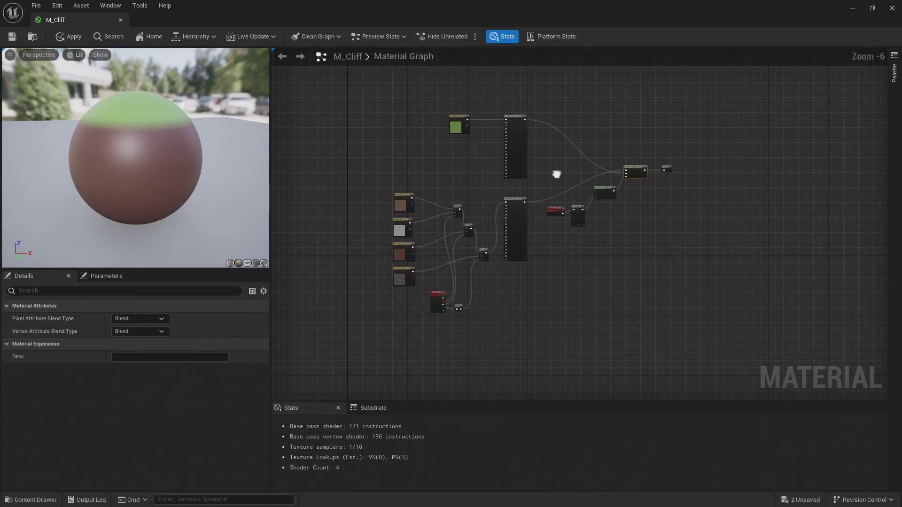
{"action": "scroll", "coordinate": [536, 171], "scroll_direction": "down", "scroll_amount": 1}
{"action": "right_click_drag", "start_coordinate": [443, 144], "coordinate": [480, 137]}
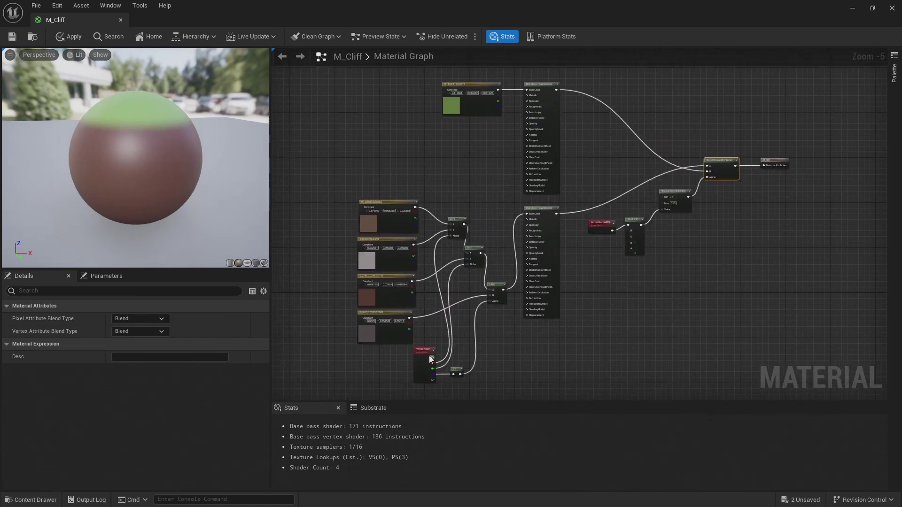
{"action": "left_click_drag", "start_coordinate": [422, 355], "coordinate": [405, 356]}
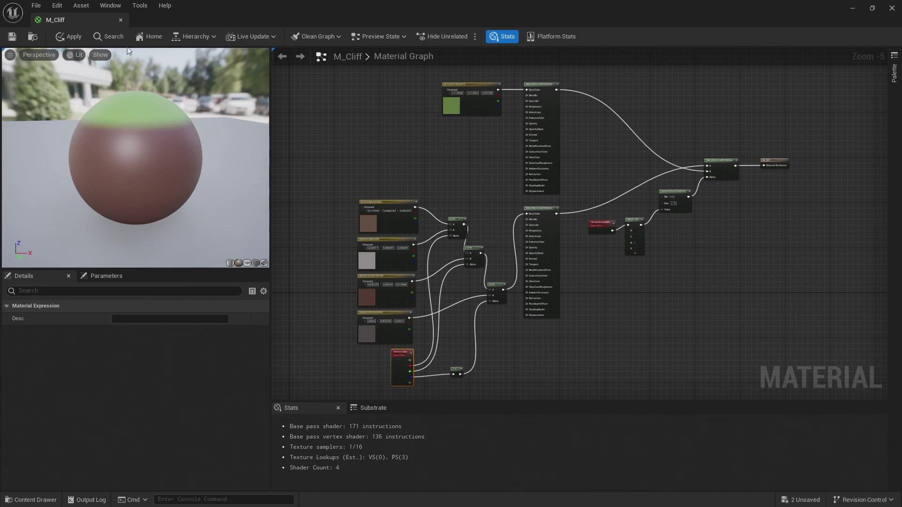
{"action": "left_click", "coordinate": [18, 36]}
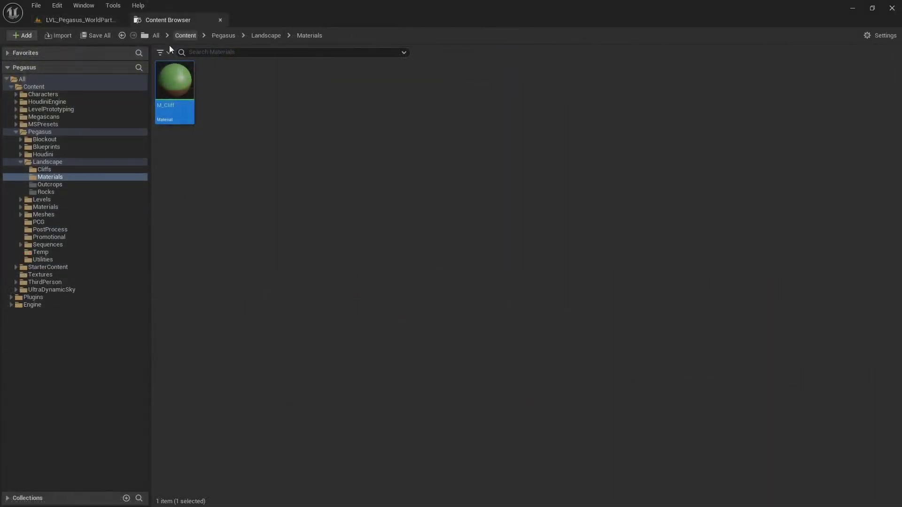
Create a Material Instance of M_Cliff named MI_Cliff and save the new asset
{"action": "right_click", "coordinate": [175, 86]}
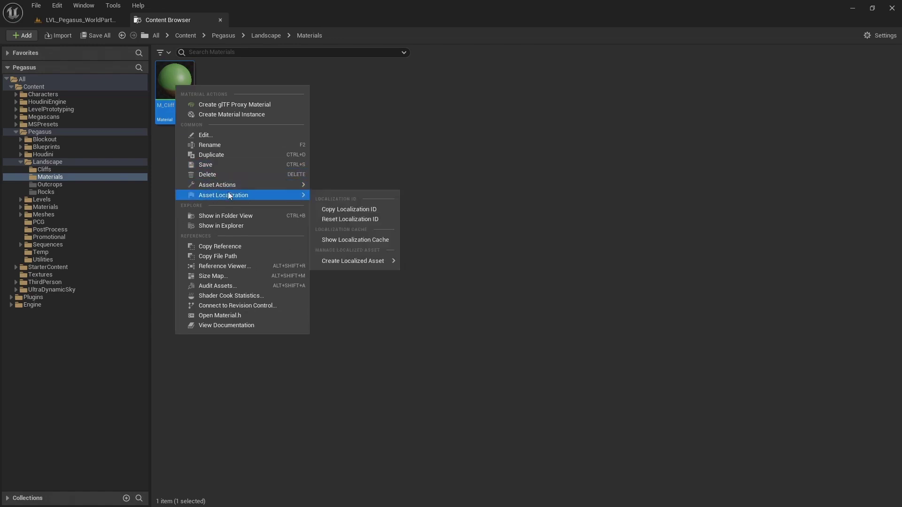
{"action": "left_click", "coordinate": [232, 114]}
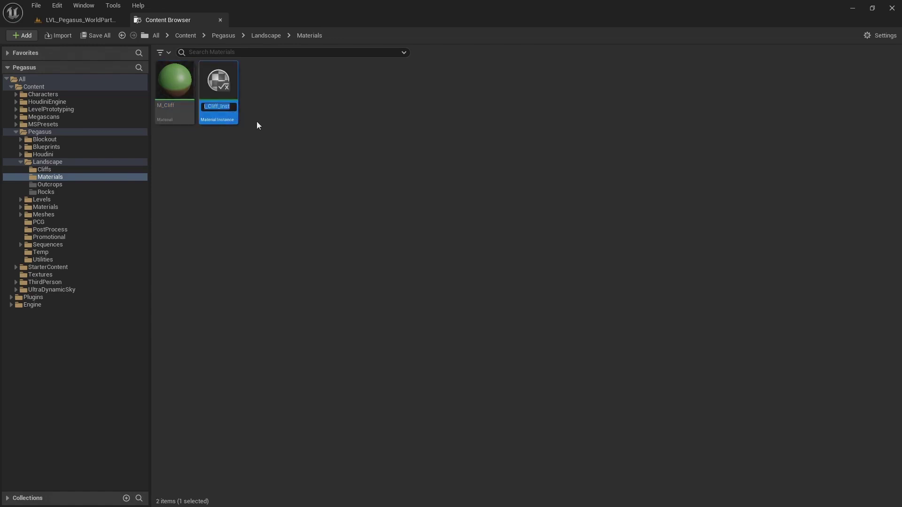
{"action": "type", "text": "MI_Cliff"}
{"action": "key", "text": "Return"}
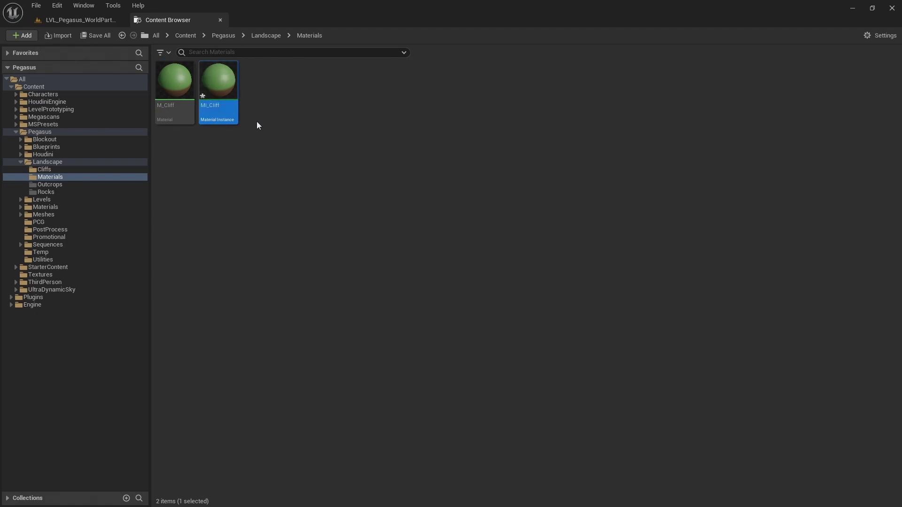
{"action": "right_click", "coordinate": [210, 92]}
{"action": "left_click", "coordinate": [233, 224]}
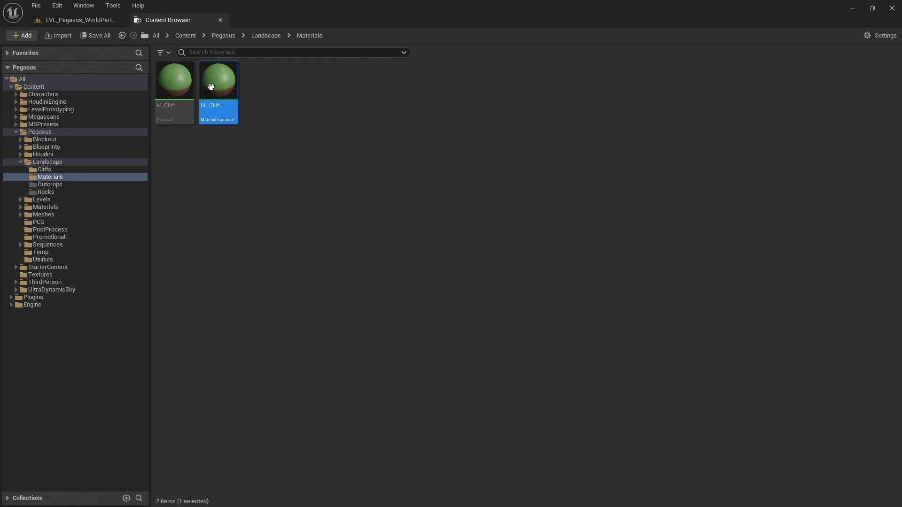